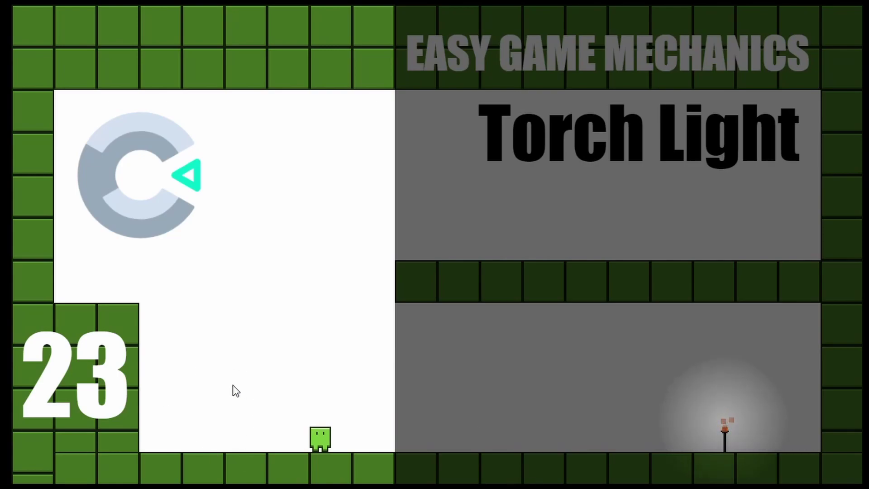
Step: Walk the player right across the dark room in Layout 1
key(Right)
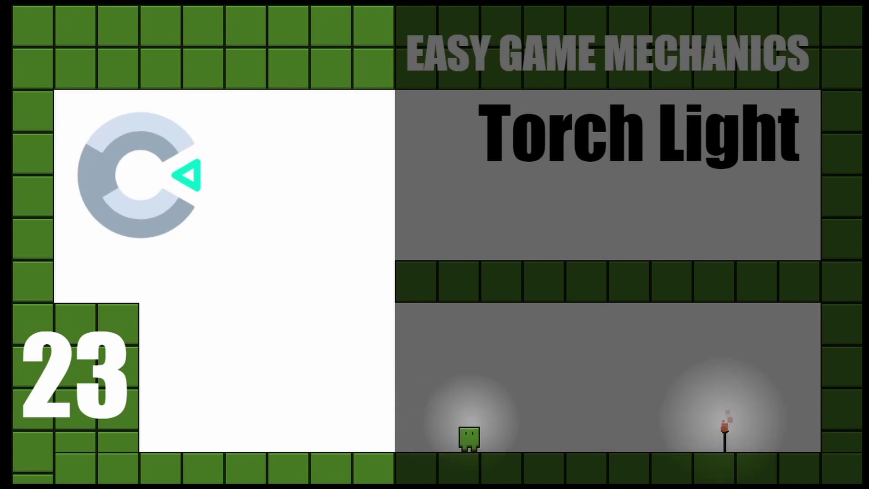
key(Right)
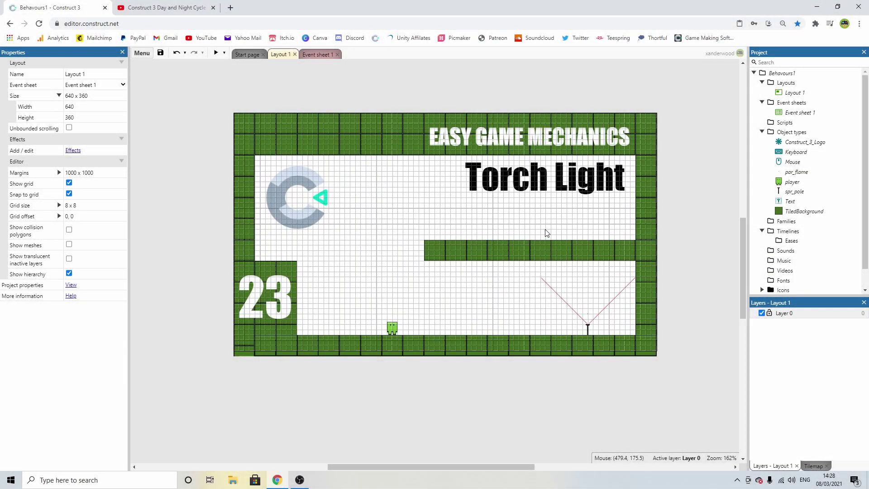
ctrl+scroll(501, 250, up, 1)
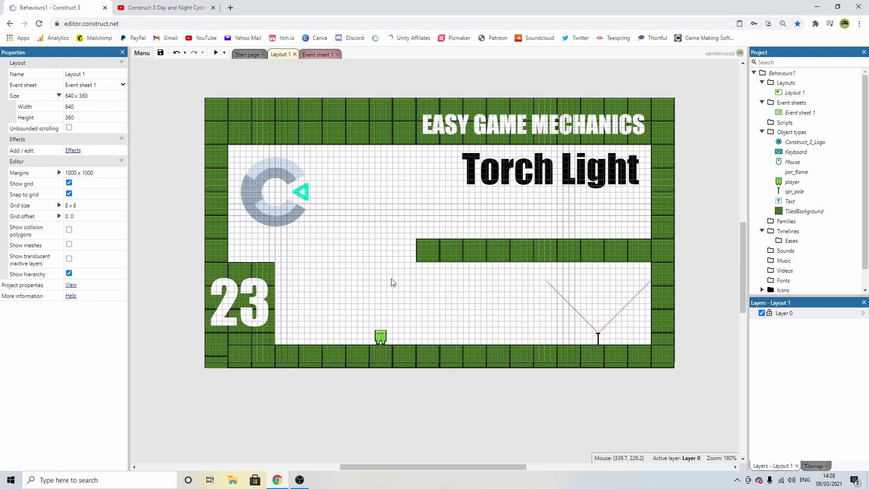
click(383, 339)
click(322, 55)
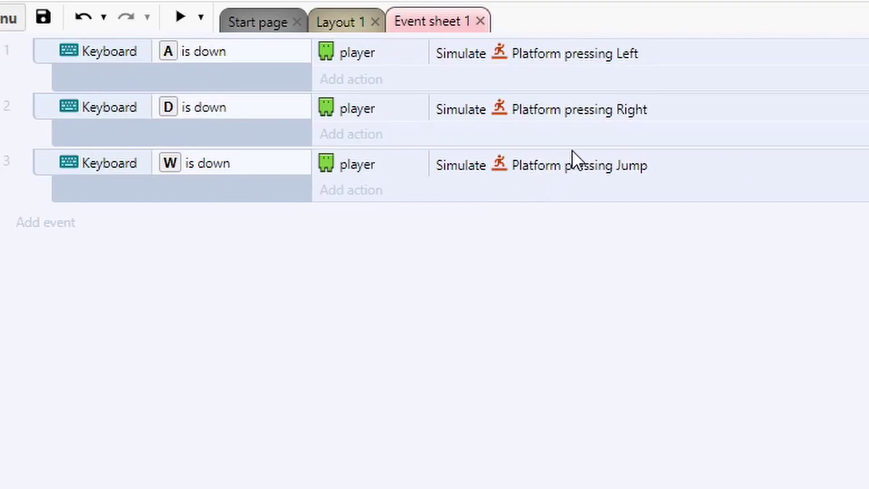
click(339, 22)
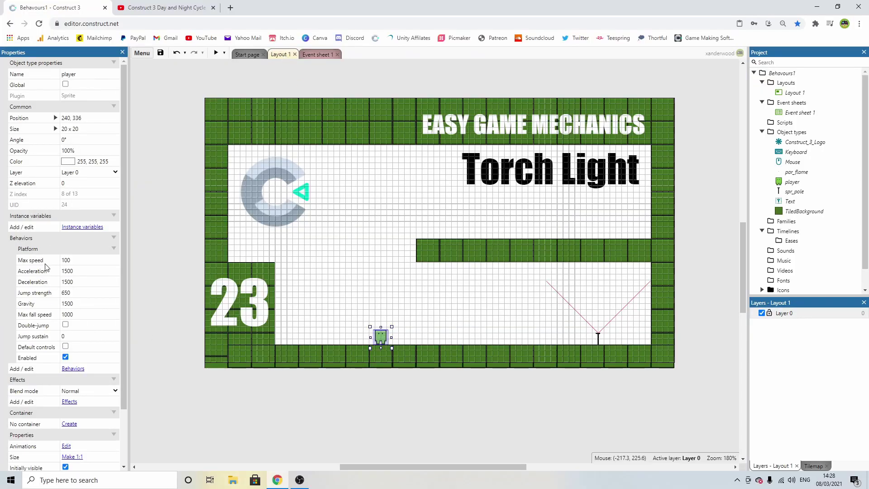
click(601, 343)
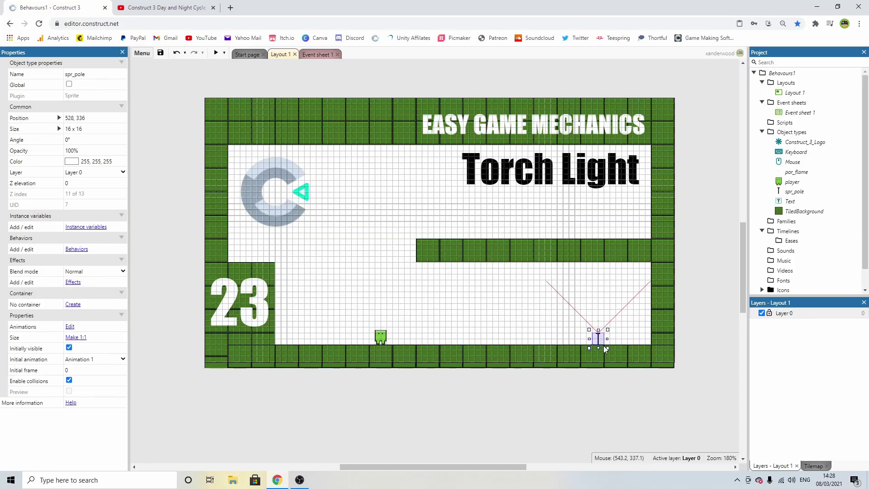
double_click(598, 340)
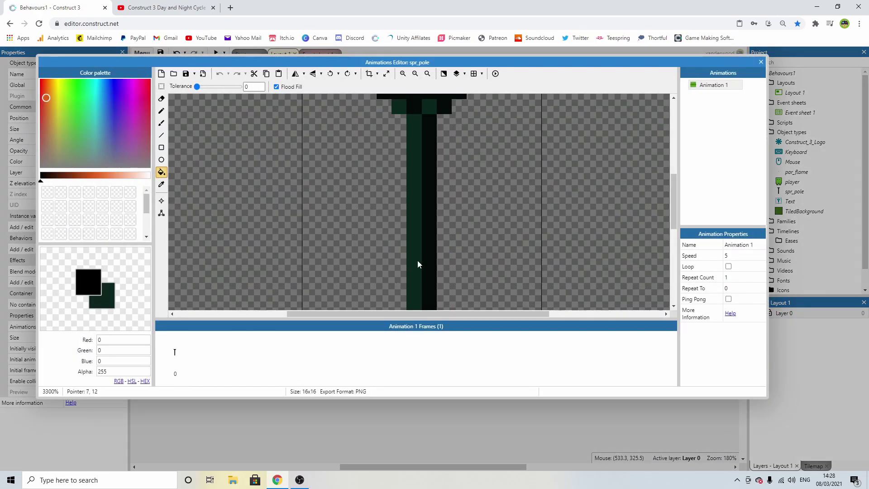
ctrl+scroll(457, 172, down, 3)
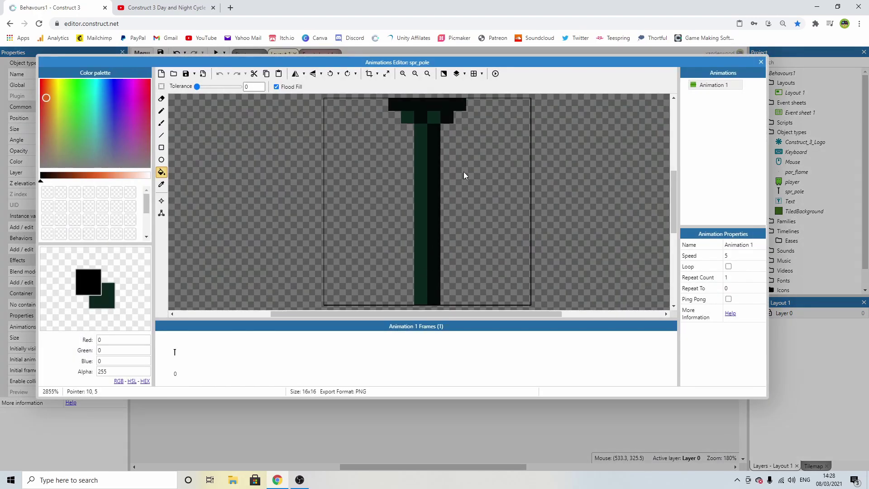
click(761, 62)
click(602, 321)
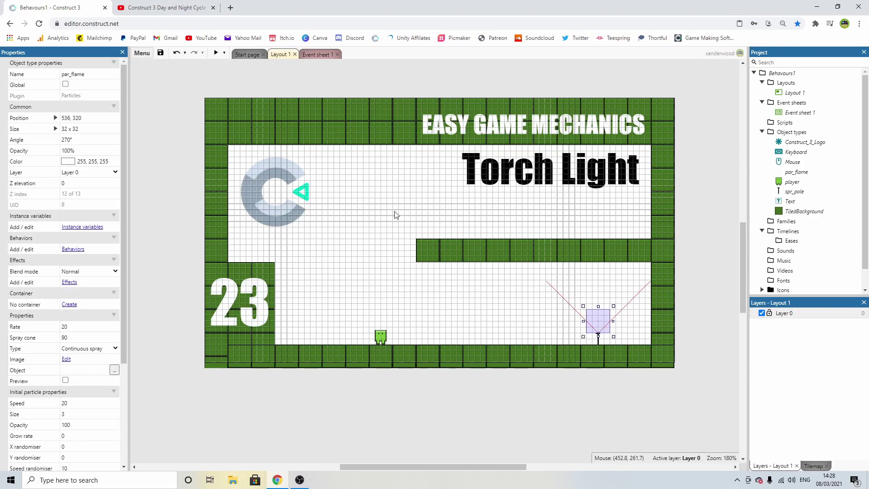
click(65, 380)
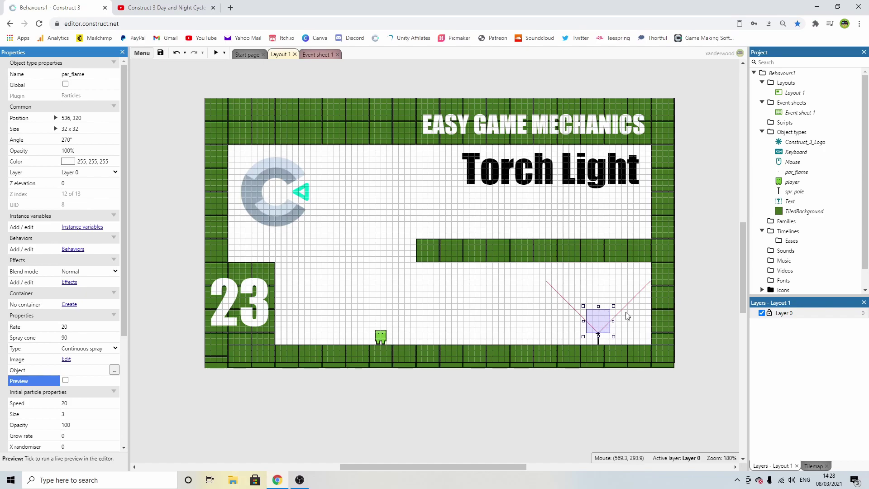
click(695, 183)
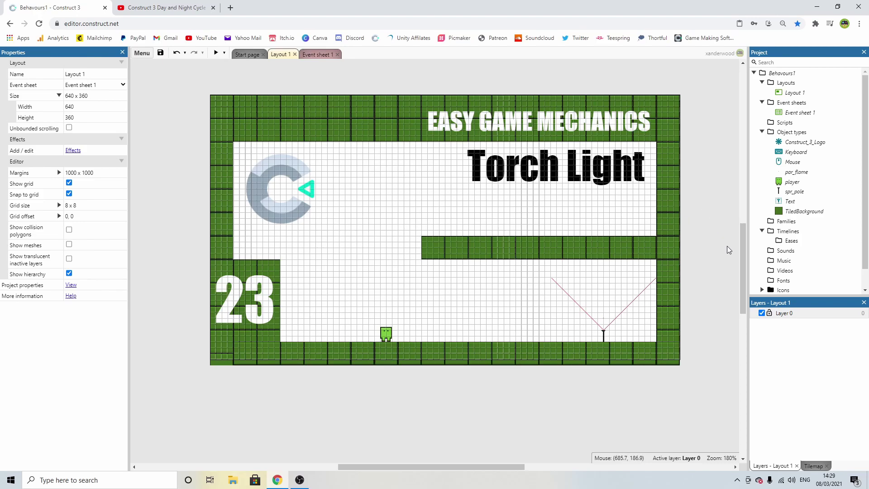
Step: Add a new layer at the top named darkness
right_click(788, 314)
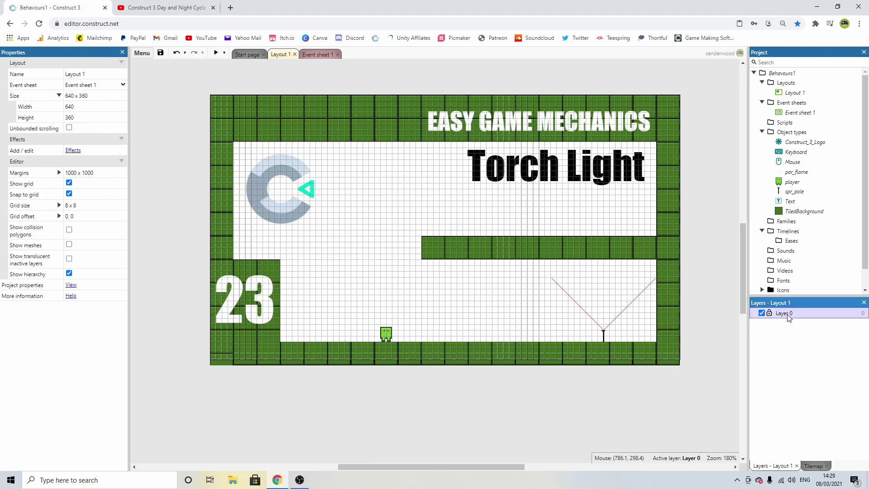
click(812, 322)
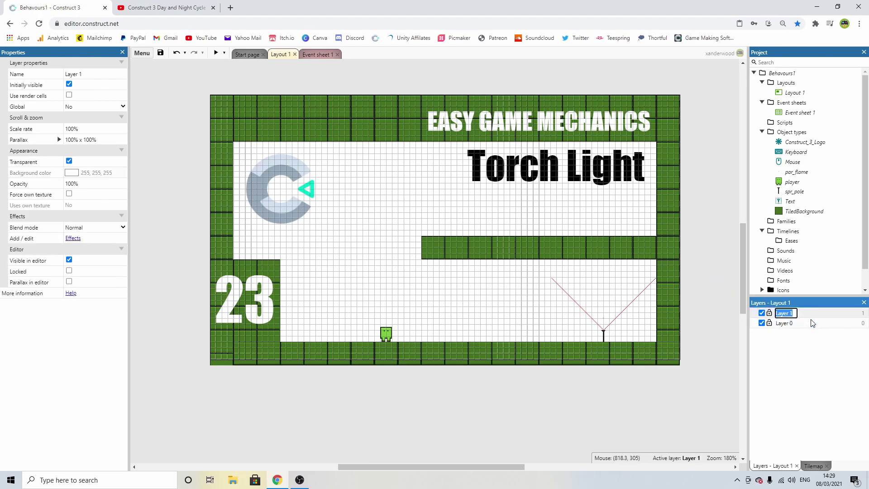
text(darkness)
key(Return)
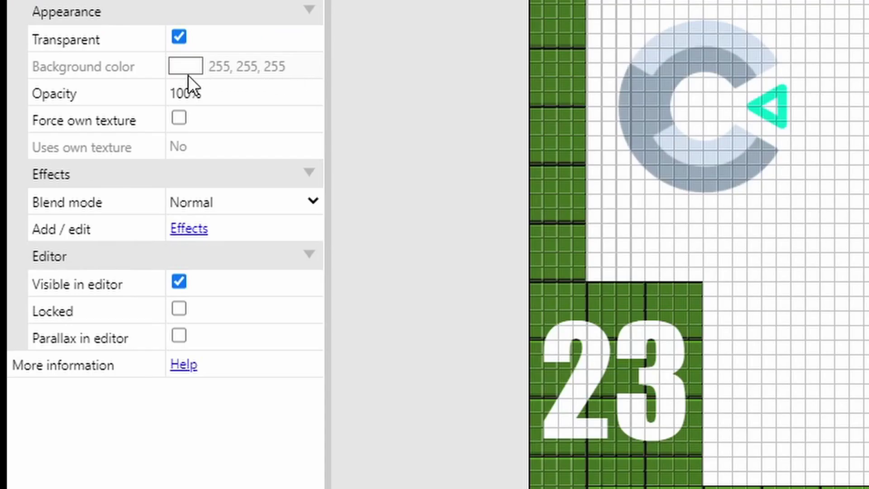
Step: Make the darkness layer opaque with a black background at 60% opacity
click(178, 37)
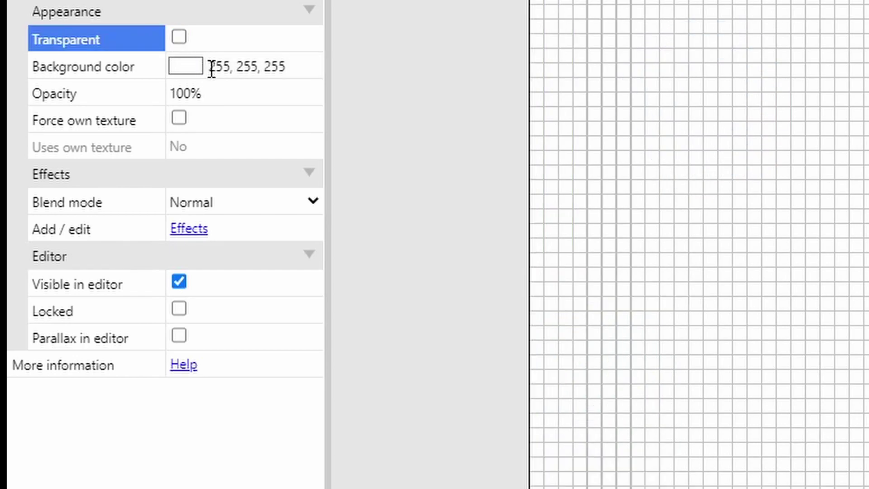
click(183, 70)
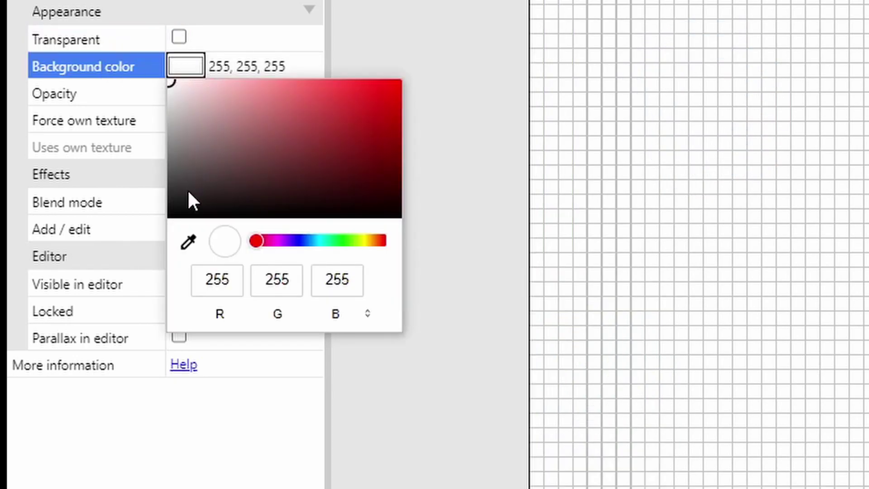
drag(189, 192, 185, 226)
click(441, 81)
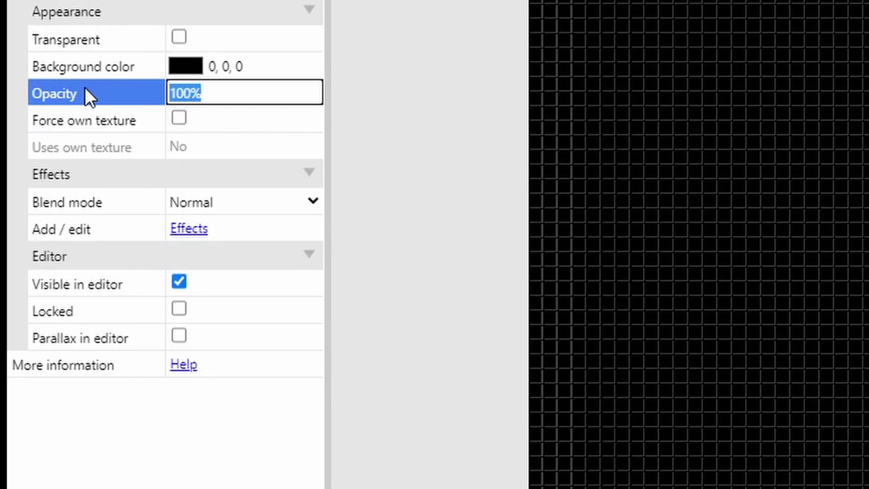
text(60)
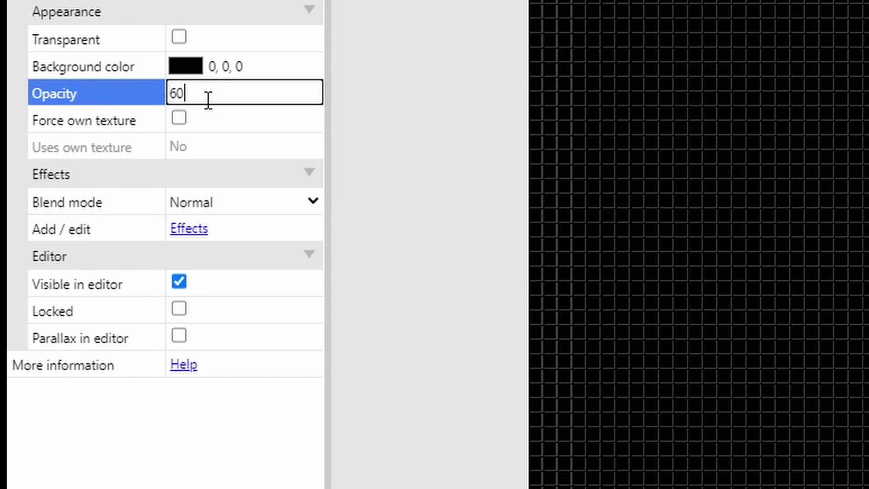
key(Tab)
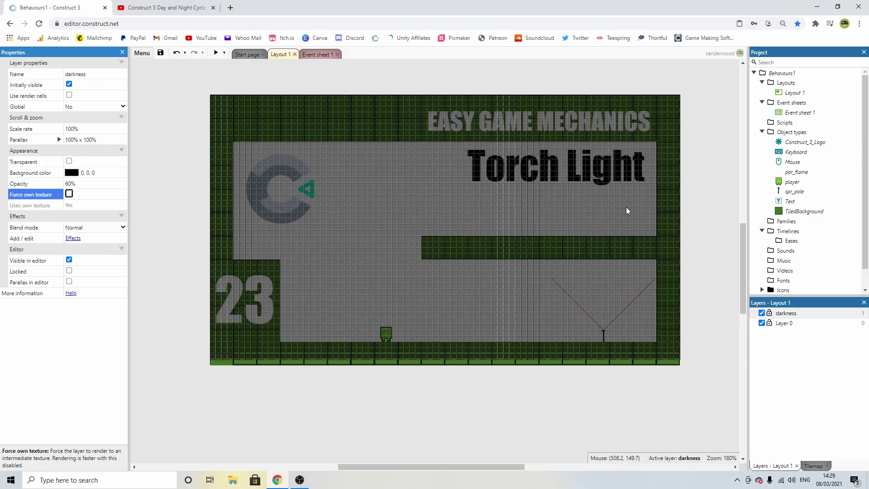
click(701, 215)
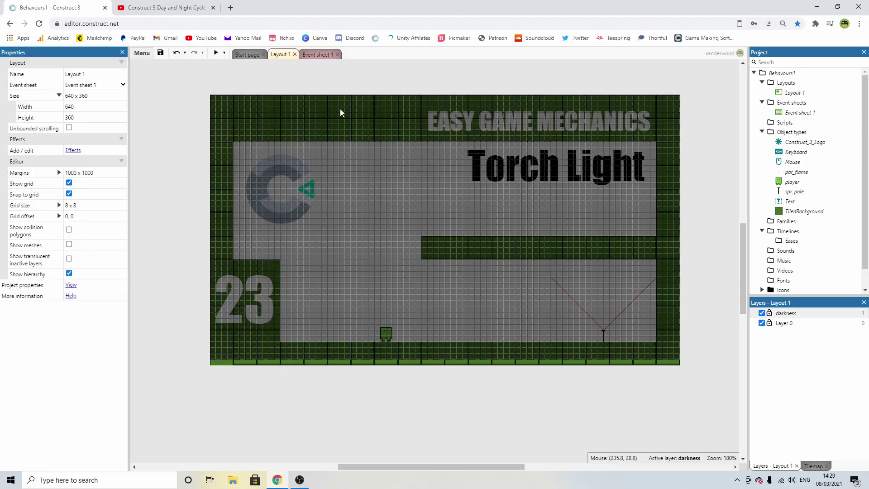
click(215, 54)
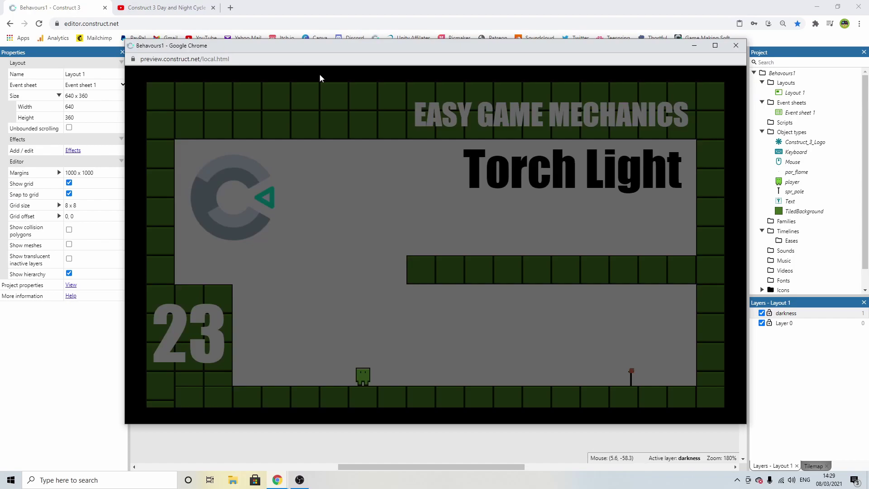
key(Right)
key(Right)
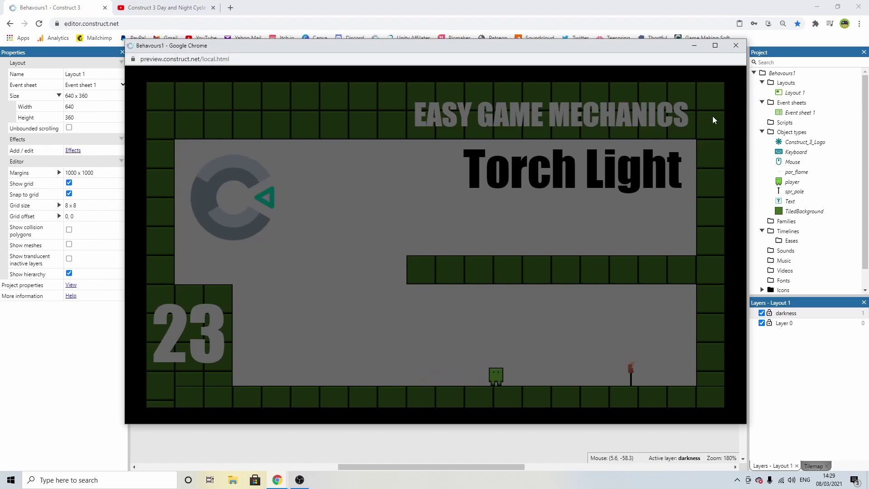
click(736, 45)
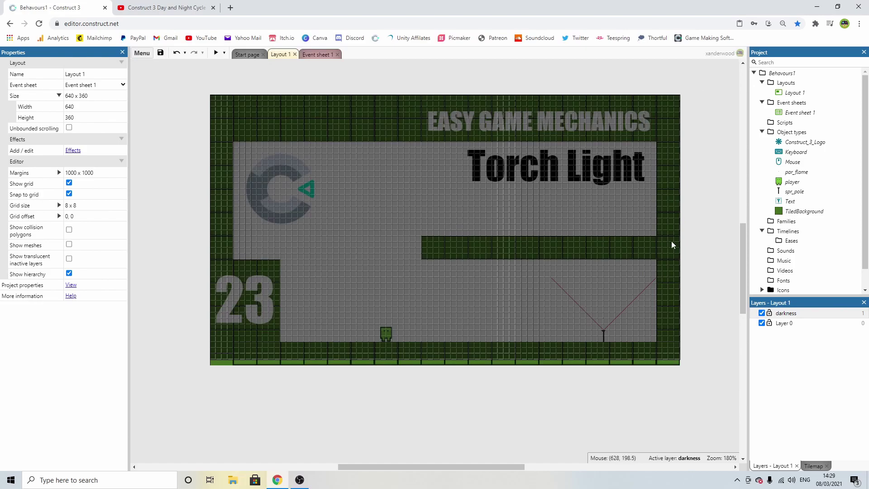
Step: Insert a new Sprite object and place it on the darkness layer
double_click(182, 209)
scroll(408, 244, down, 5)
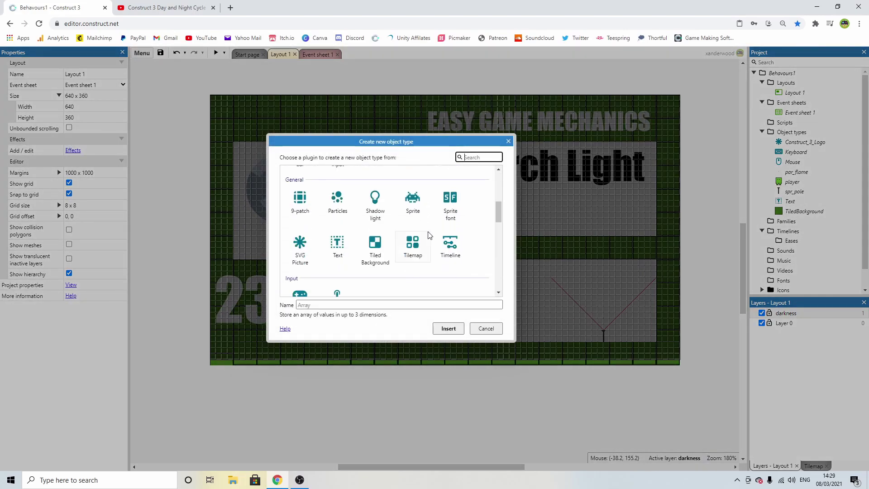
double_click(412, 199)
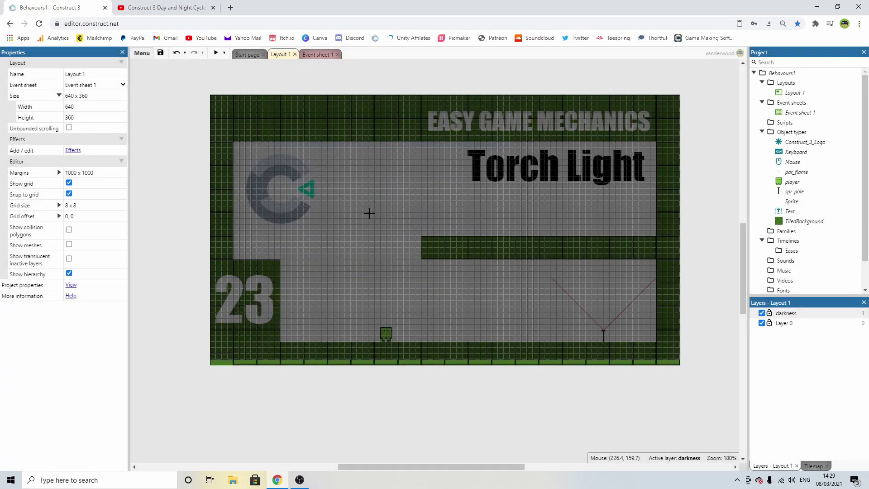
click(369, 212)
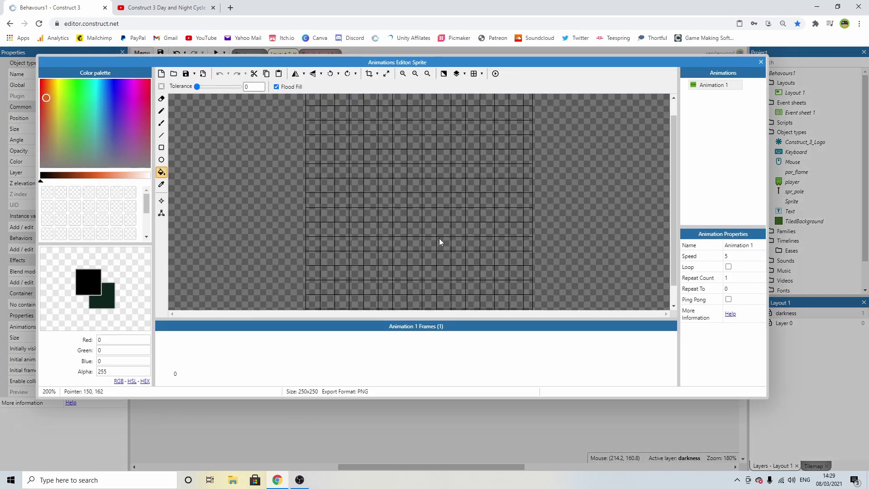
Step: Paint a soft dab in the sprite image's centre with a size 156 brush
scroll(416, 172, down, 2)
scroll(404, 158, up, 2)
scroll(412, 172, down, 3)
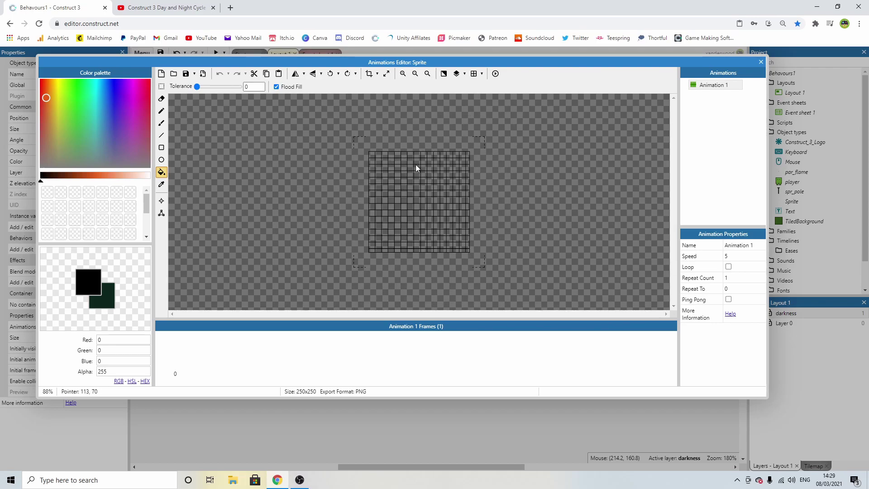
scroll(414, 170, up, 2)
scroll(385, 170, down, 2)
scroll(407, 171, up, 2)
click(161, 123)
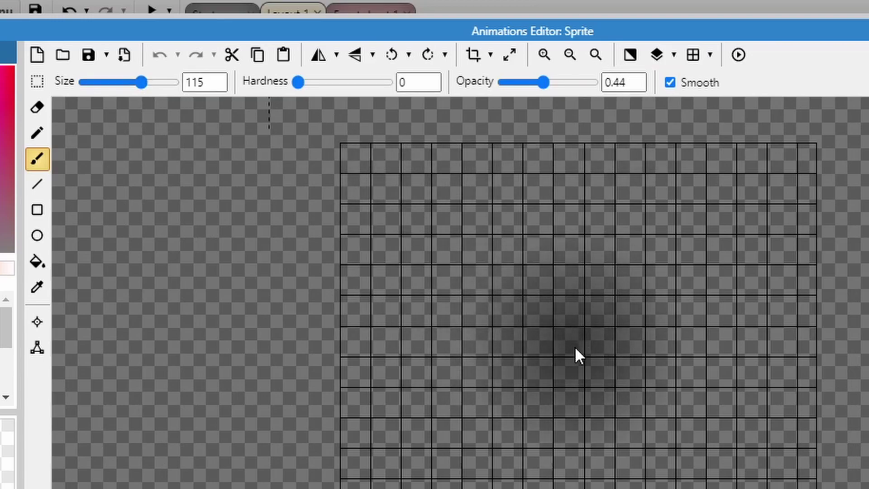
drag(142, 82, 146, 82)
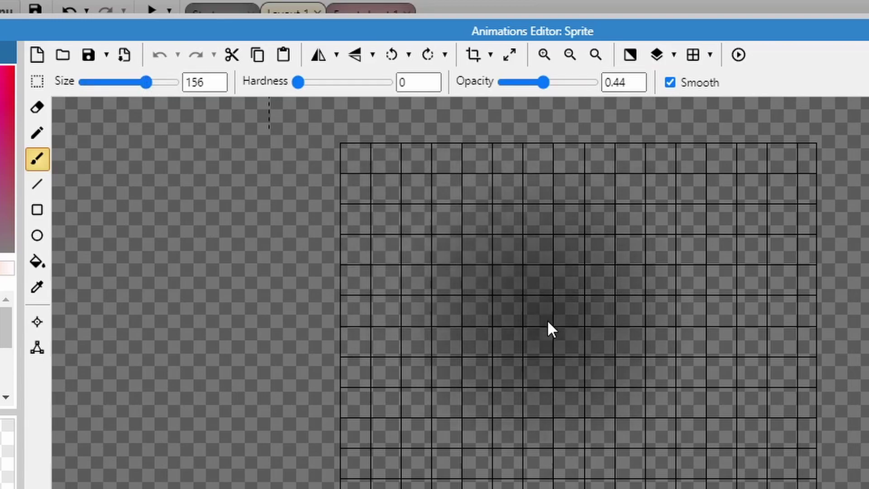
click(574, 359)
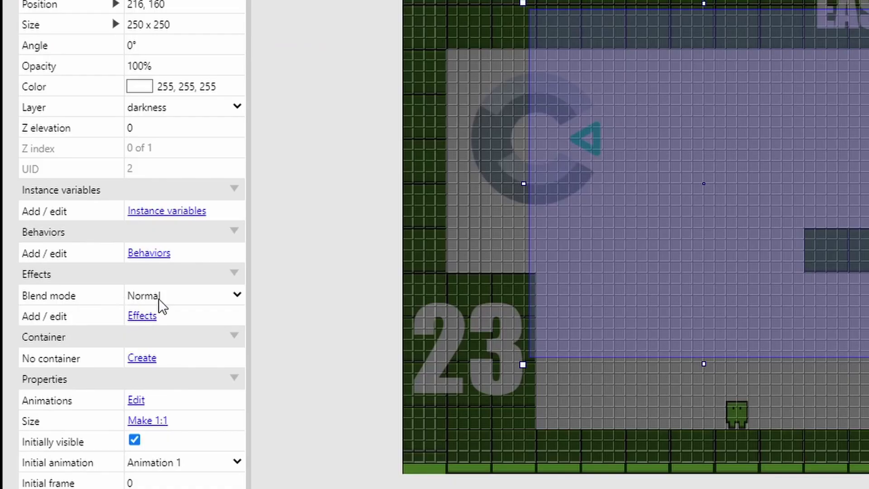
Step: Set the glow sprite to Destination out blending and resize it to 152 x 152 over the torch
click(100, 271)
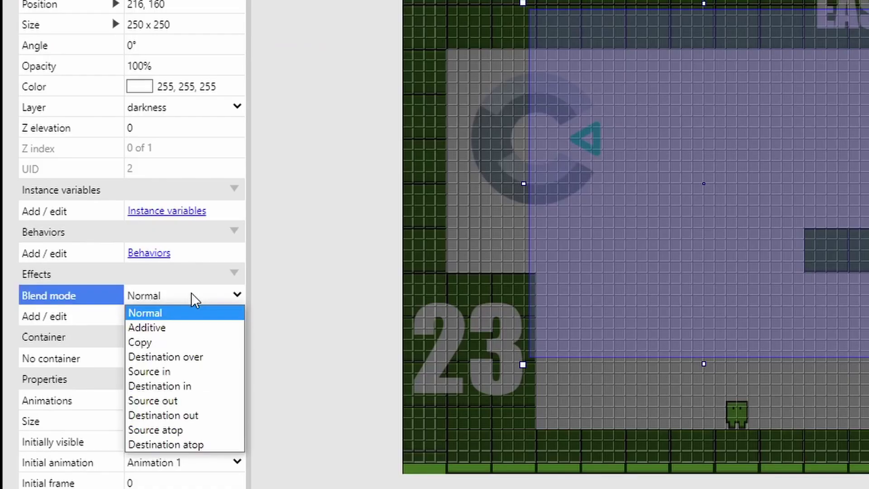
click(185, 416)
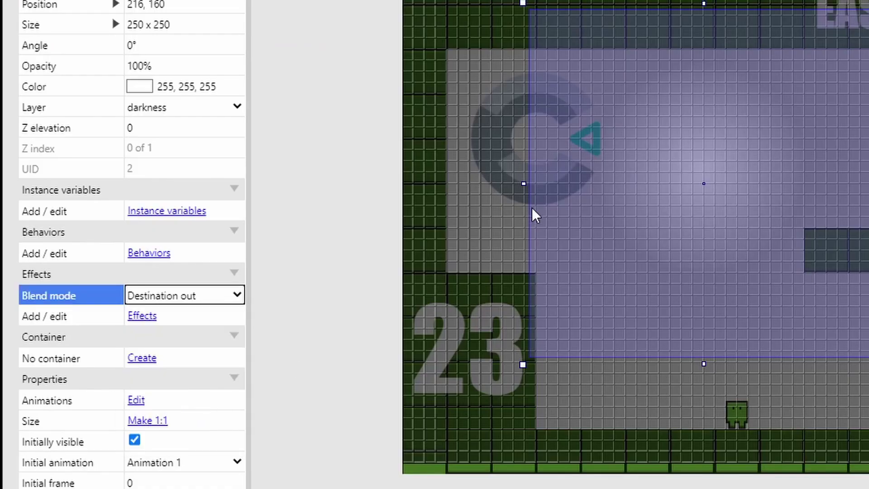
drag(700, 245, 868, 454)
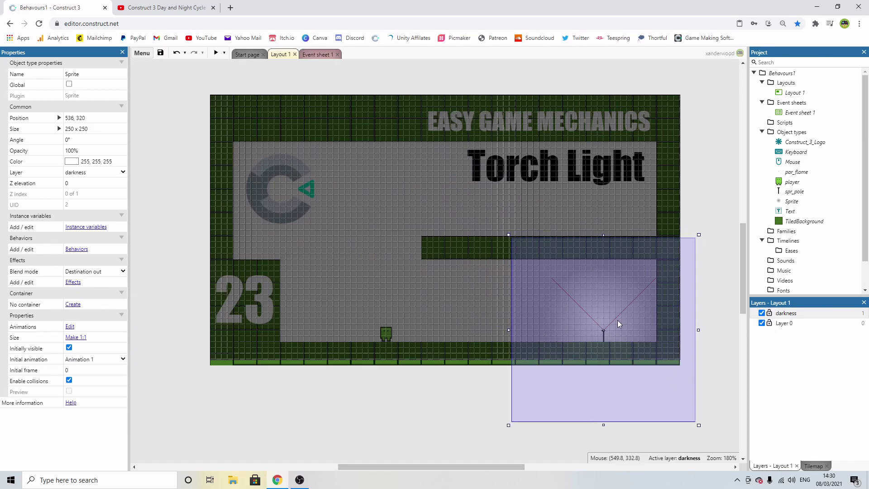
drag(699, 425, 628, 352)
drag(599, 310, 633, 347)
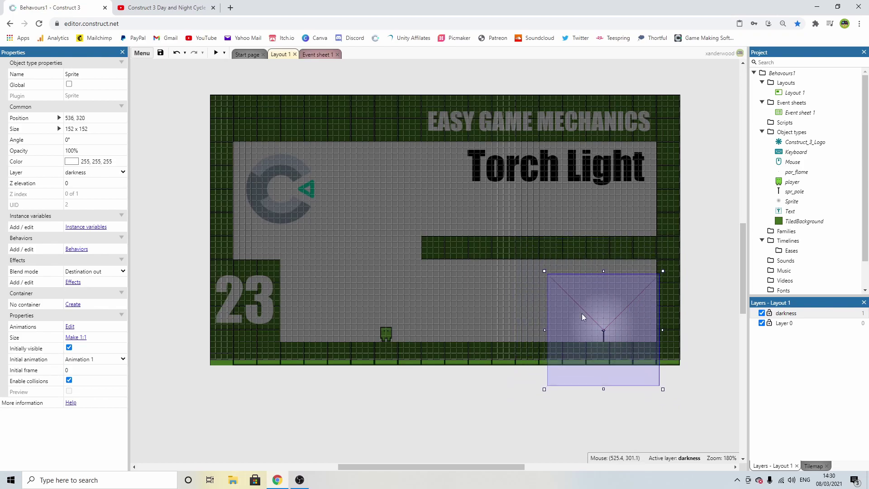
Step: Add a Sine behaviour to the glow sprite with Movement set to Size and Period 2
click(79, 250)
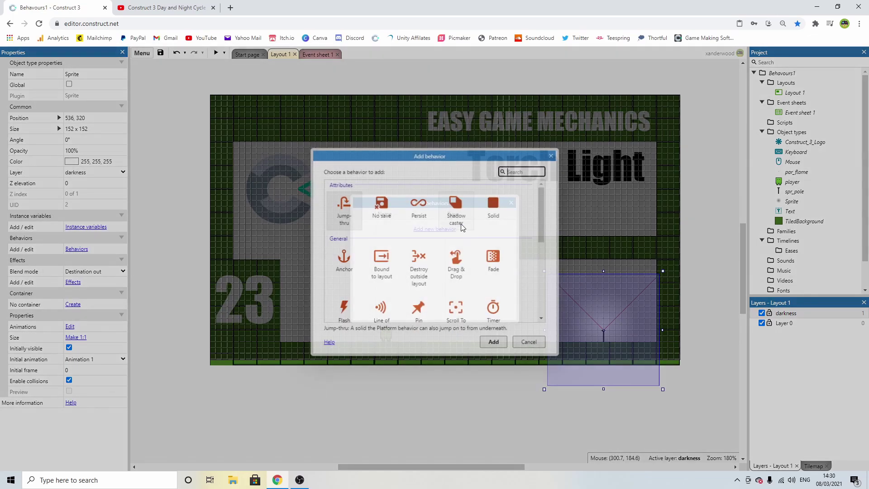
scroll(398, 227, down, 6)
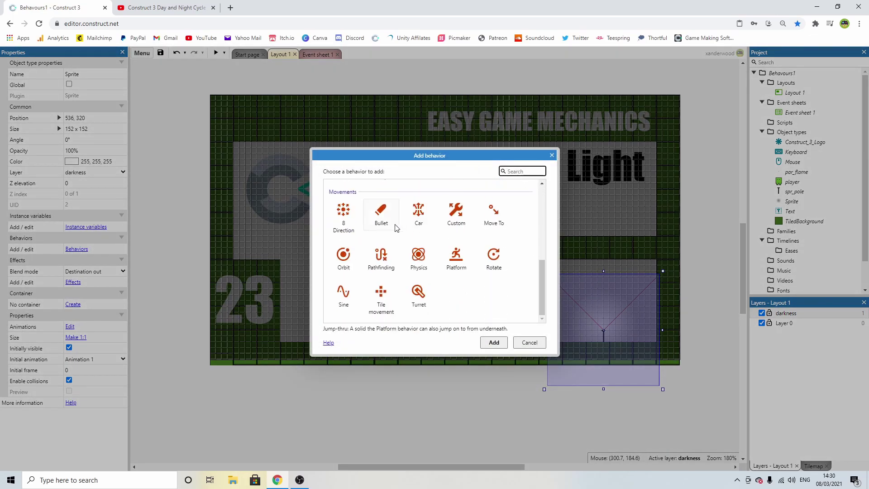
double_click(344, 294)
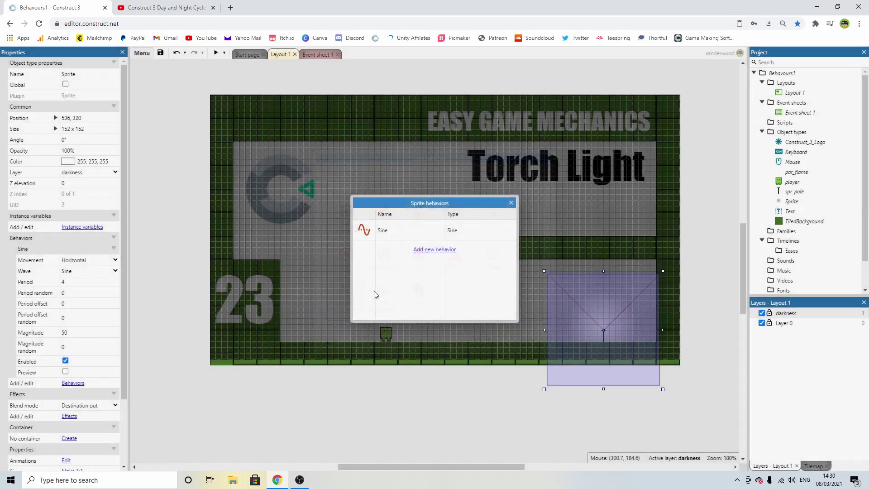
click(511, 203)
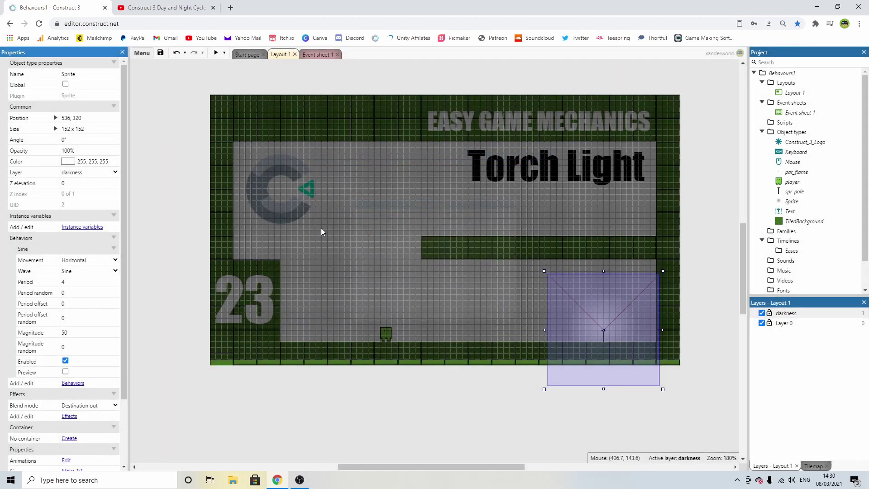
click(89, 260)
click(91, 312)
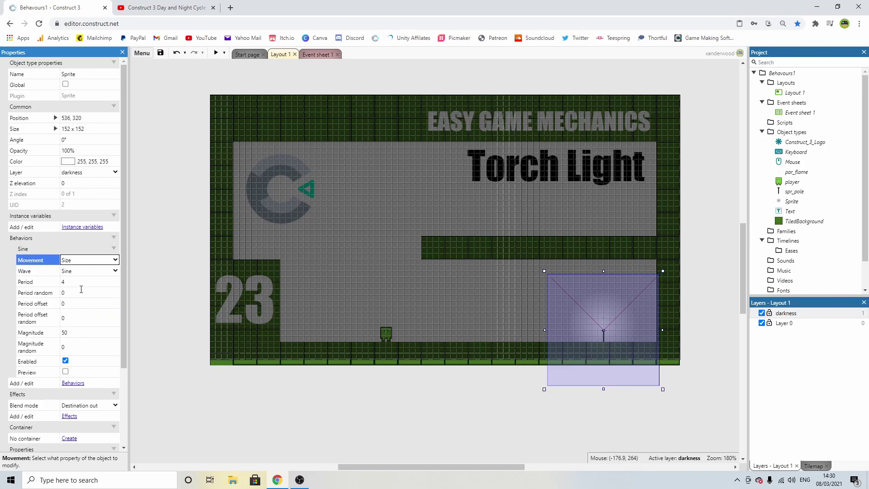
click(73, 282)
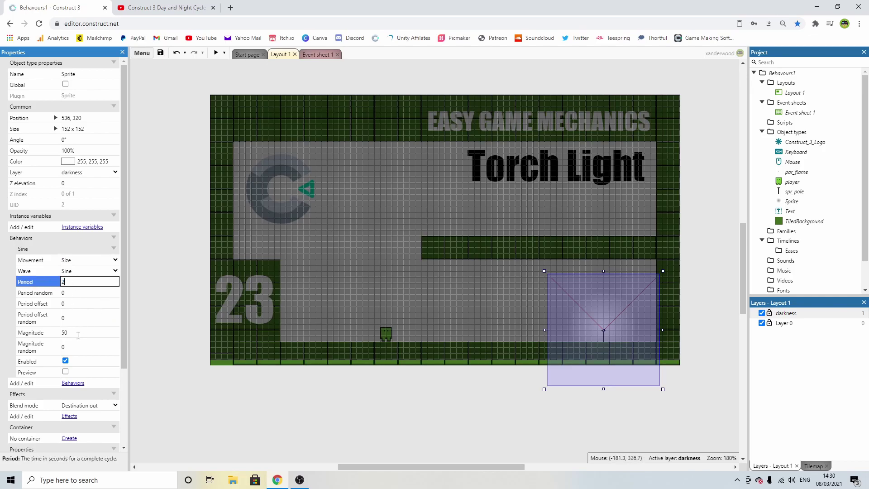
Step: Set the Sine magnitude to 2 and preview the game
click(83, 331)
text(2)
click(174, 274)
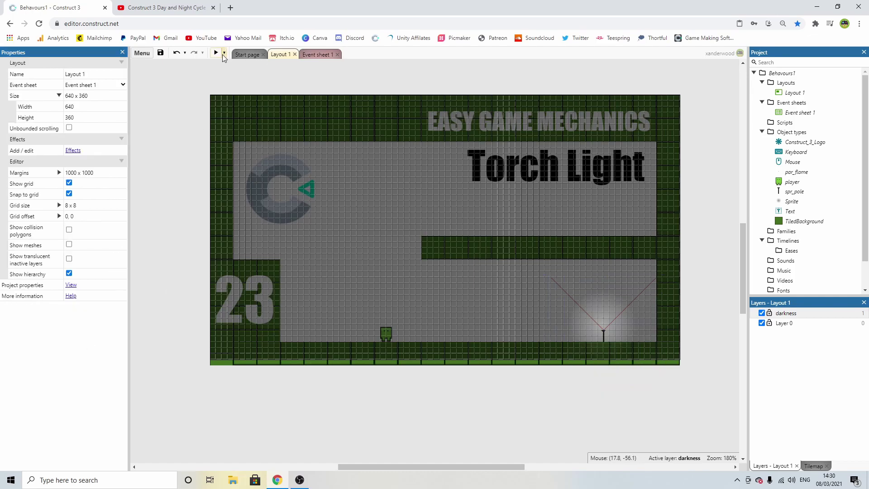
click(216, 53)
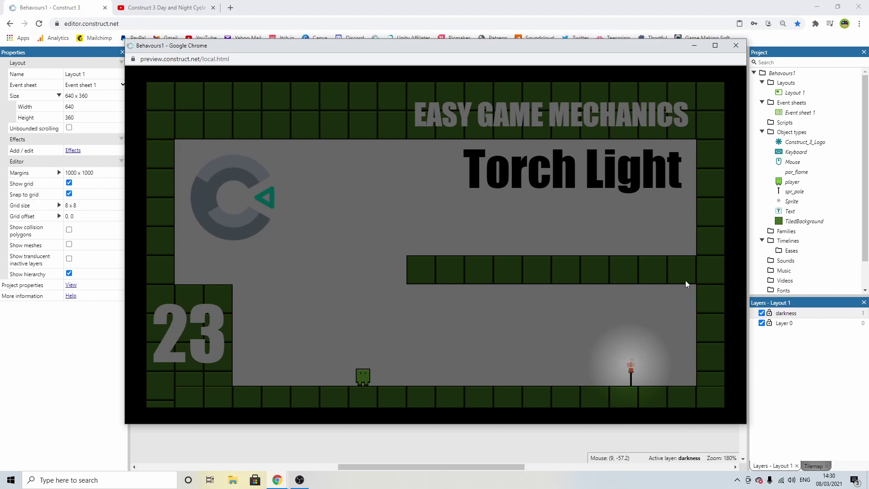
Step: Raise the Sine magnitude to 5 and preview again
click(735, 45)
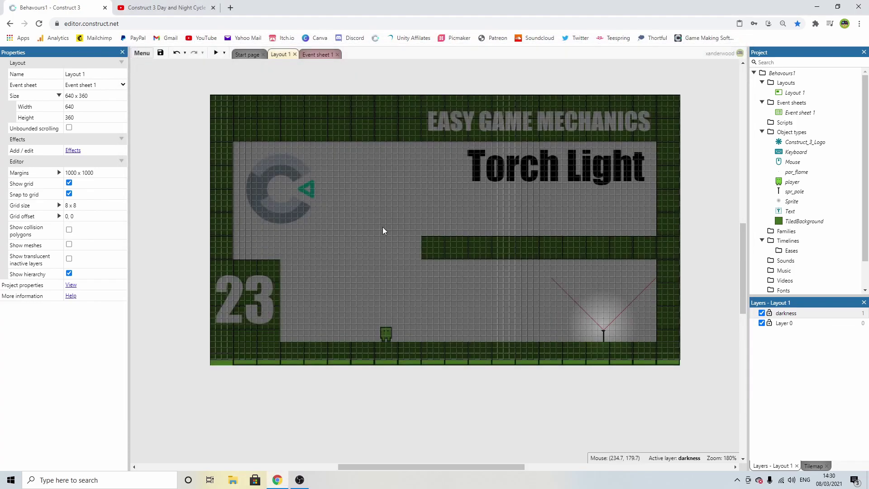
click(608, 321)
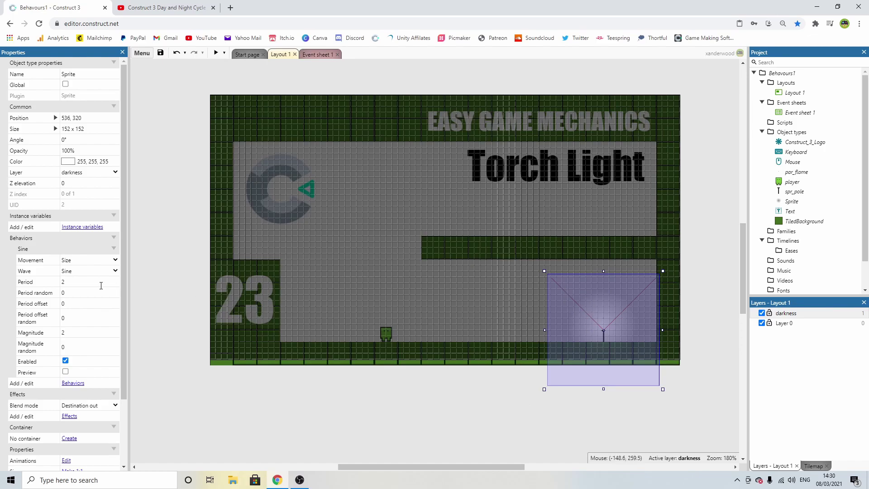
click(76, 334)
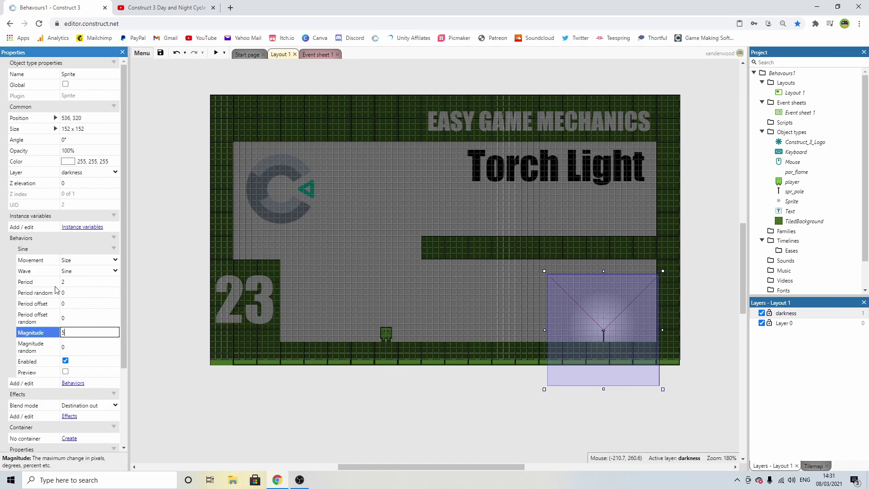
click(217, 53)
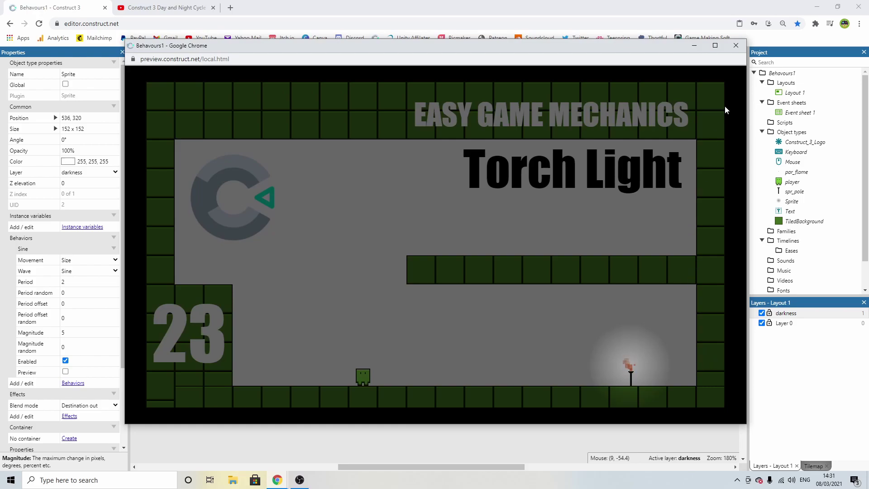
Step: Raise the Sine magnitude to 10 and preview the pulsing torch glow
click(735, 47)
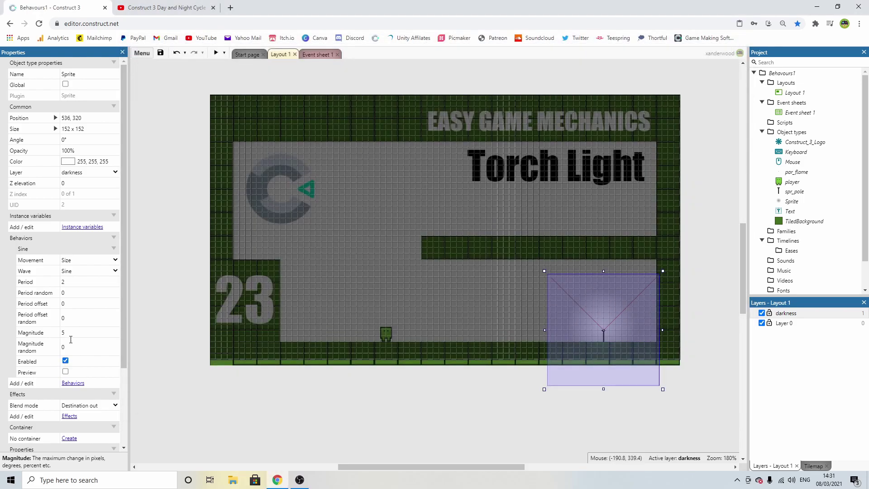
click(73, 332)
text(10)
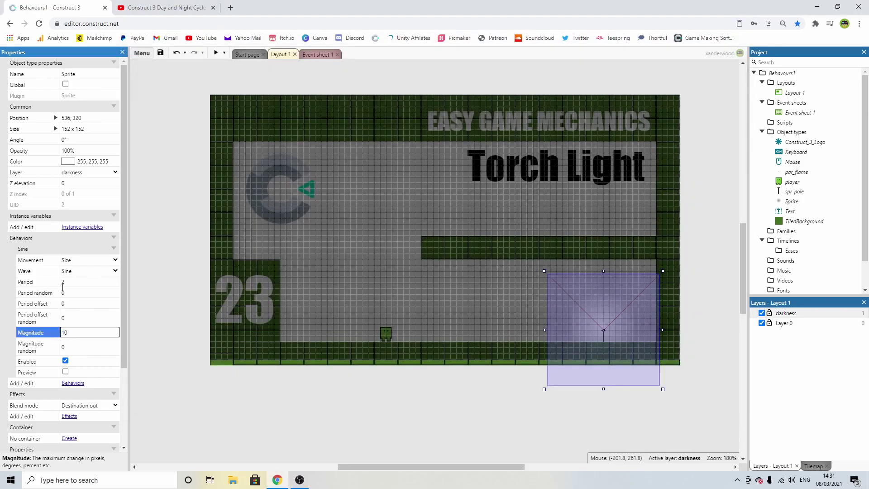
click(216, 53)
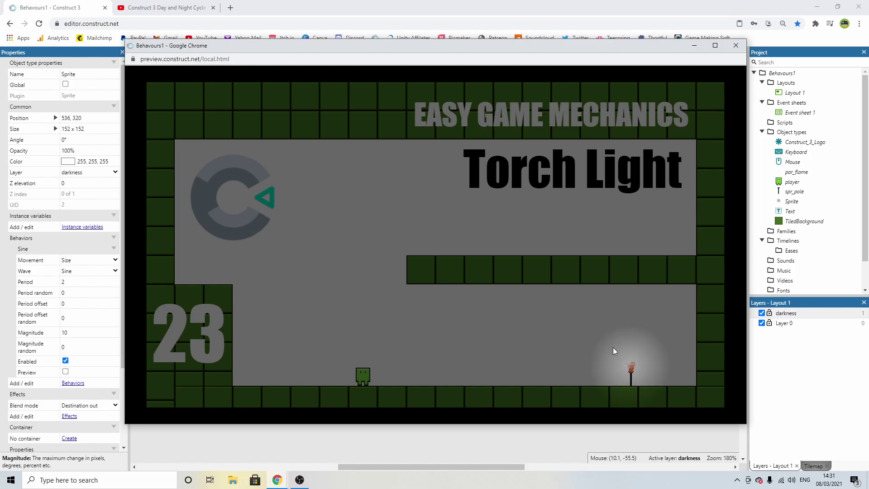
Step: Insert a Tiled Background on the darkness layer and fill its image solid black
click(736, 45)
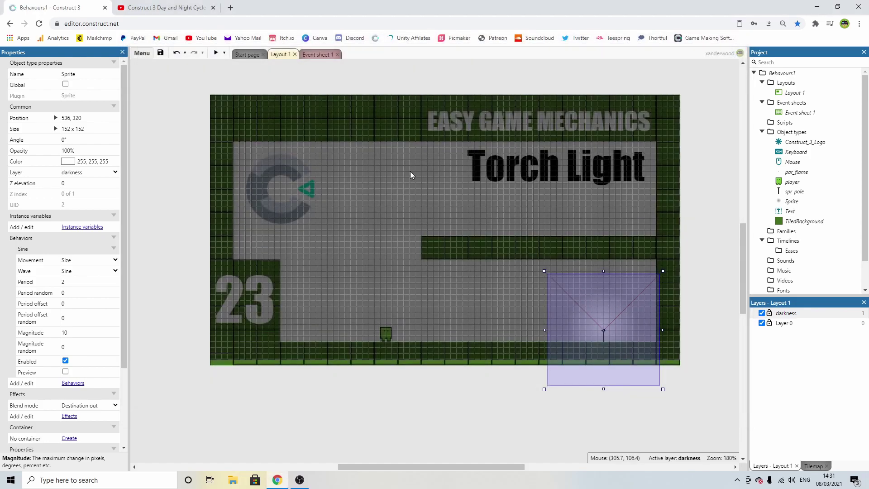
click(369, 74)
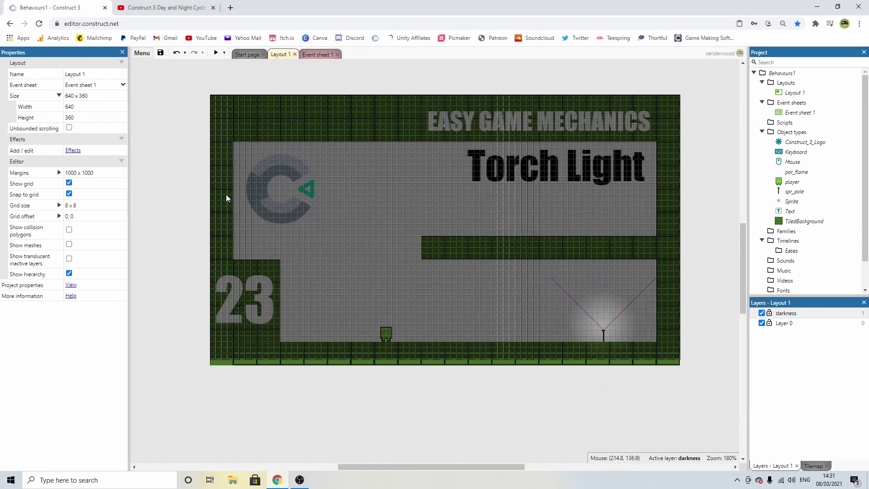
double_click(189, 189)
scroll(414, 285, down, 3)
scroll(417, 276, down, 5)
double_click(384, 262)
click(257, 237)
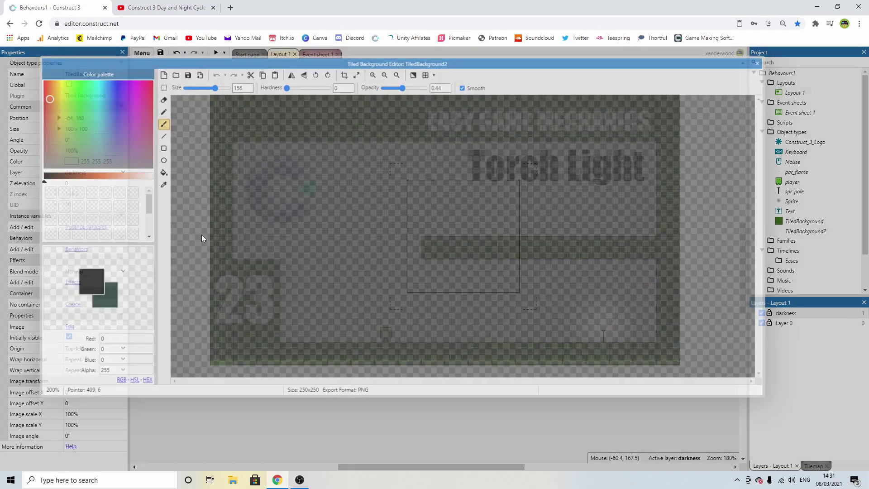
click(161, 172)
click(448, 232)
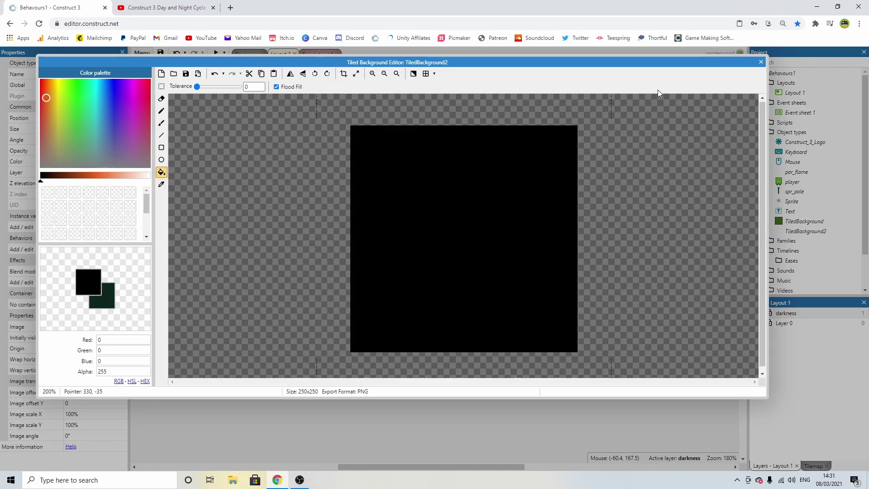
Step: Place TiledBackground2 at 0, 0, sized 288 x 368, with Destination out blending
click(761, 62)
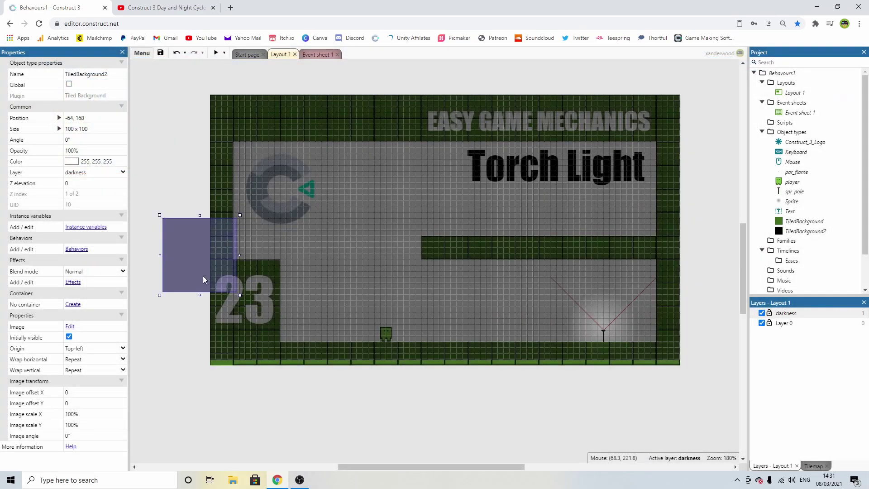
drag(219, 179, 224, 145)
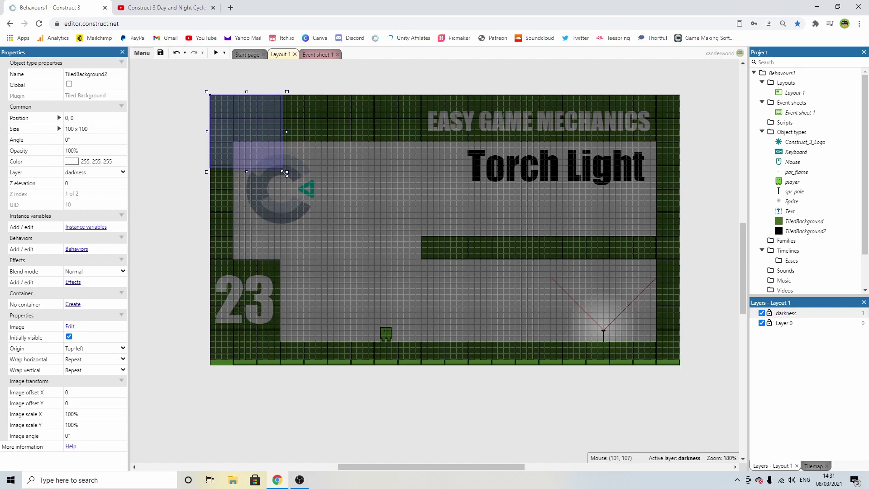
drag(286, 172, 377, 369)
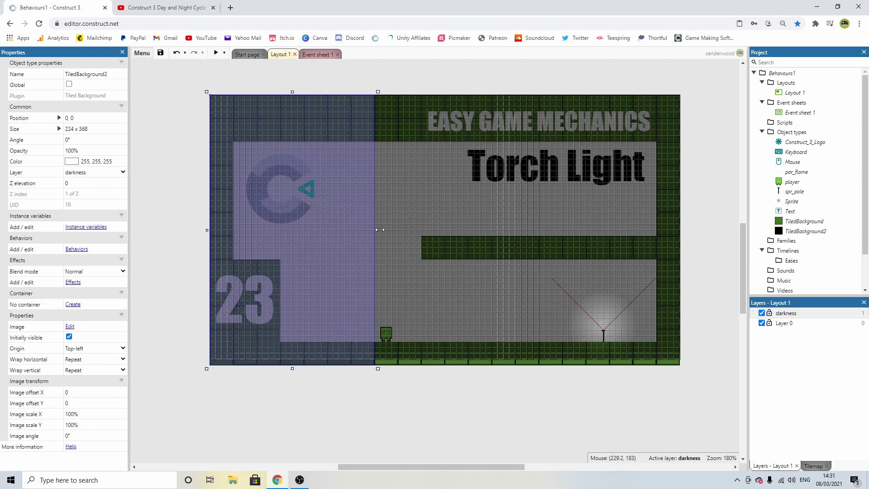
drag(381, 230, 425, 231)
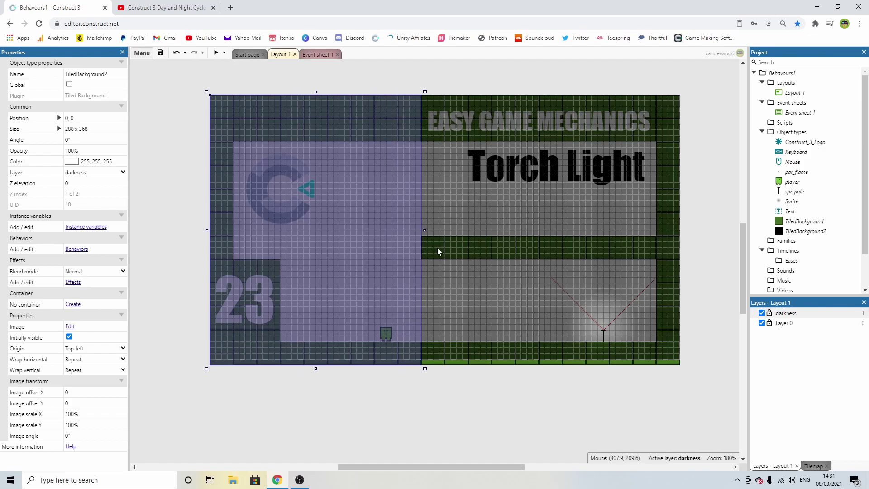
click(80, 271)
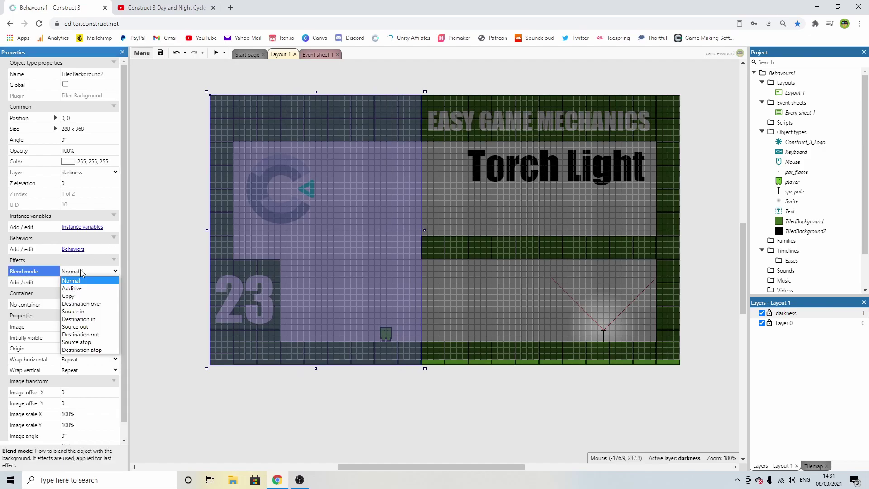
click(92, 334)
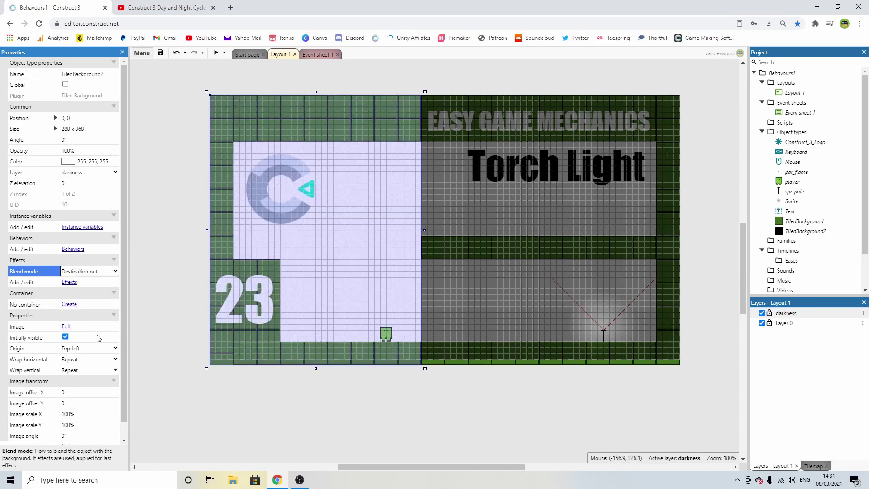
click(162, 272)
click(216, 52)
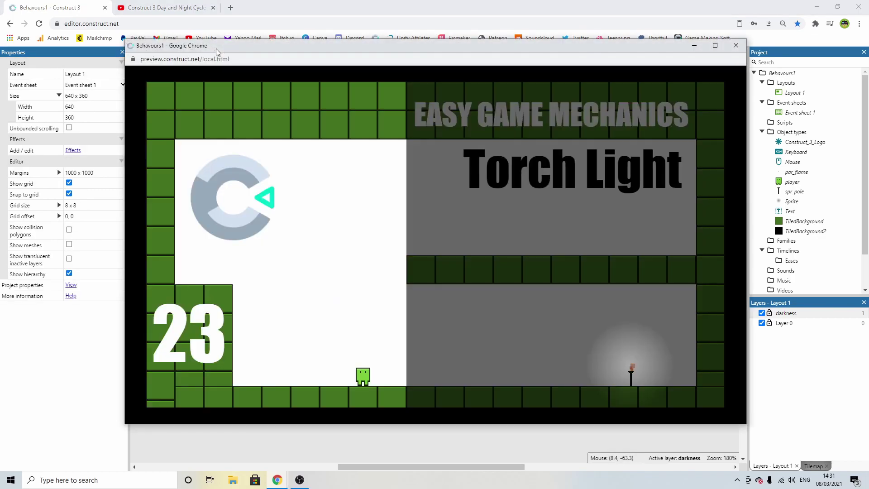
key(Right)
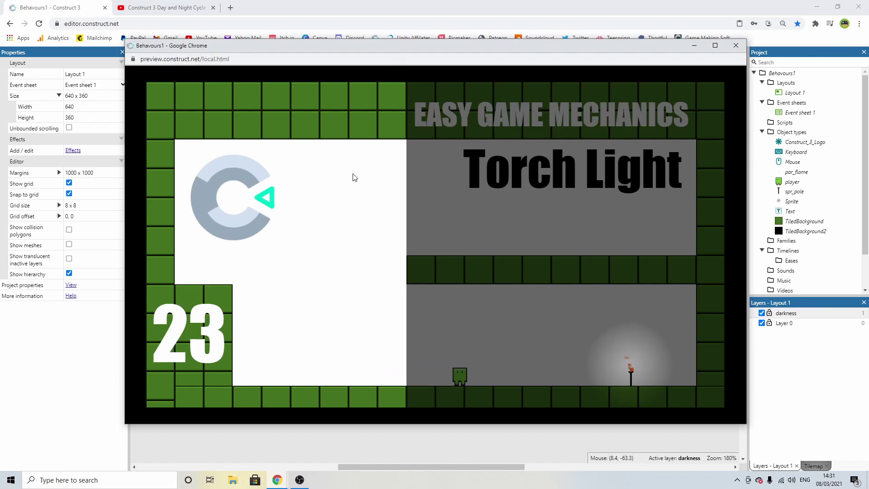
key(Left)
key(Up)
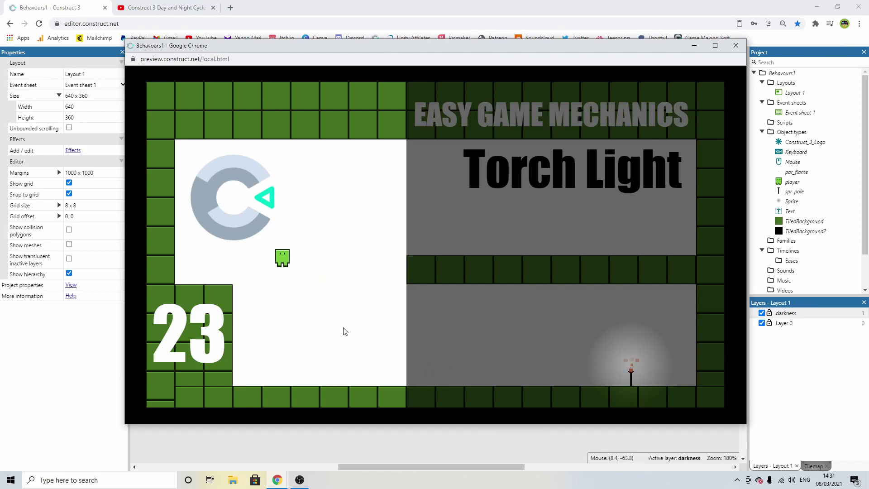
key(Right)
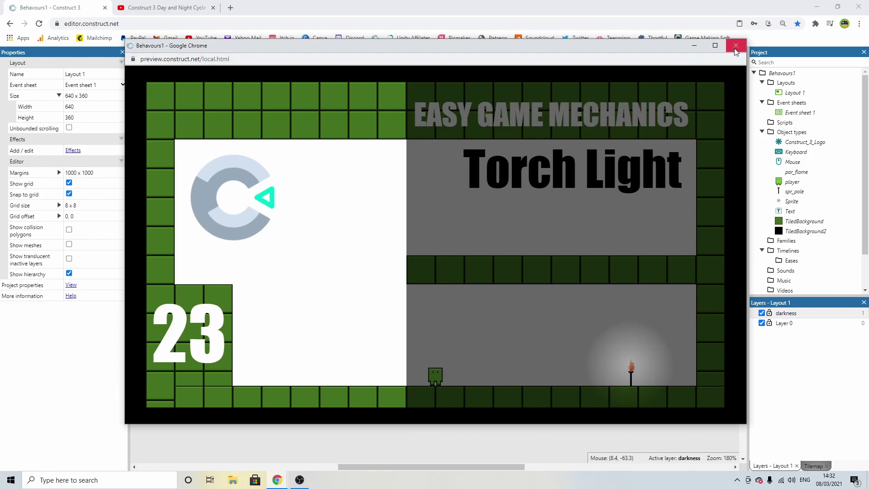
key(Left)
key(Up)
key(Right)
key(Right)
key(Up)
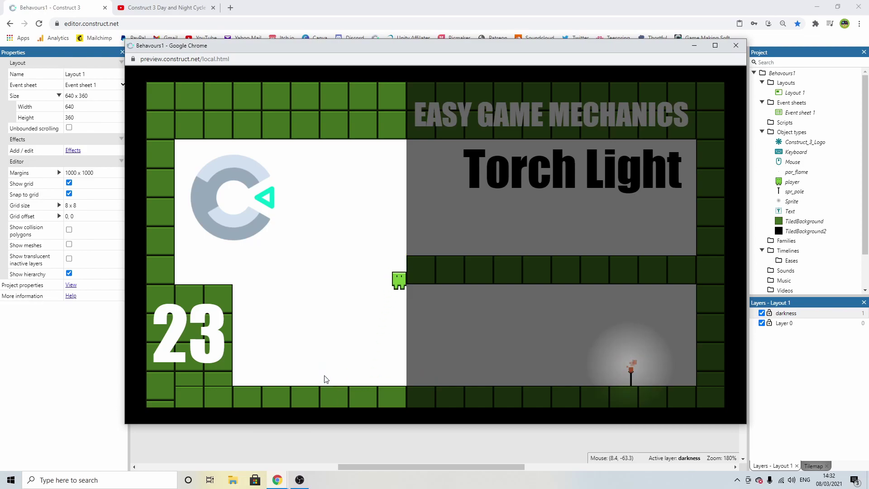
key(Left)
key(Up)
key(Left)
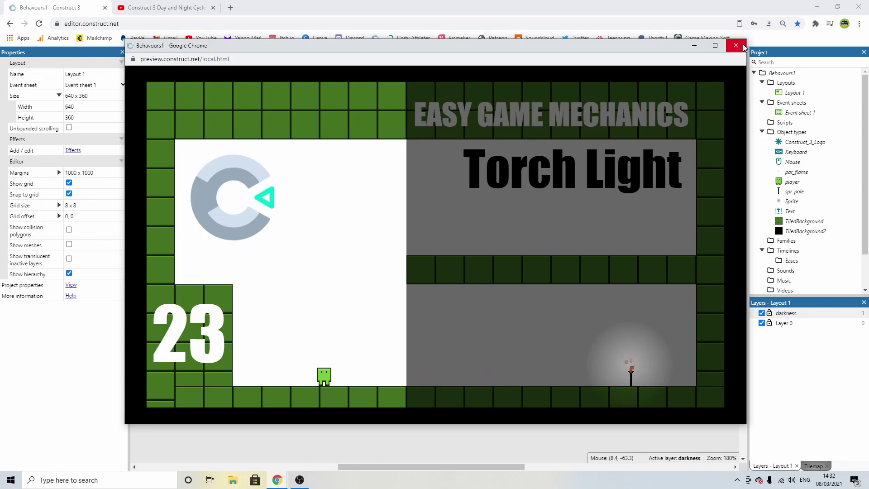
click(743, 47)
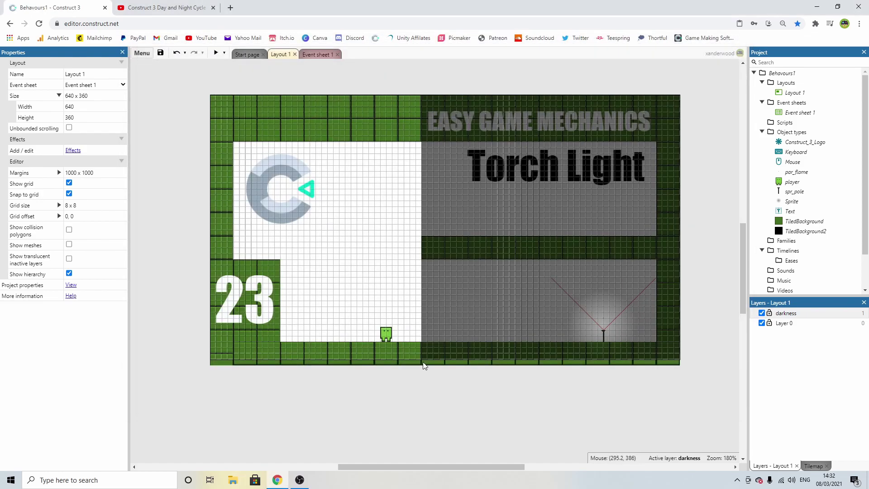
Step: Insert a new Sprite2 and brush a soft dark blob in its image centre
double_click(398, 379)
scroll(425, 244, down, 3)
scroll(425, 244, down, 2)
double_click(413, 244)
click(189, 241)
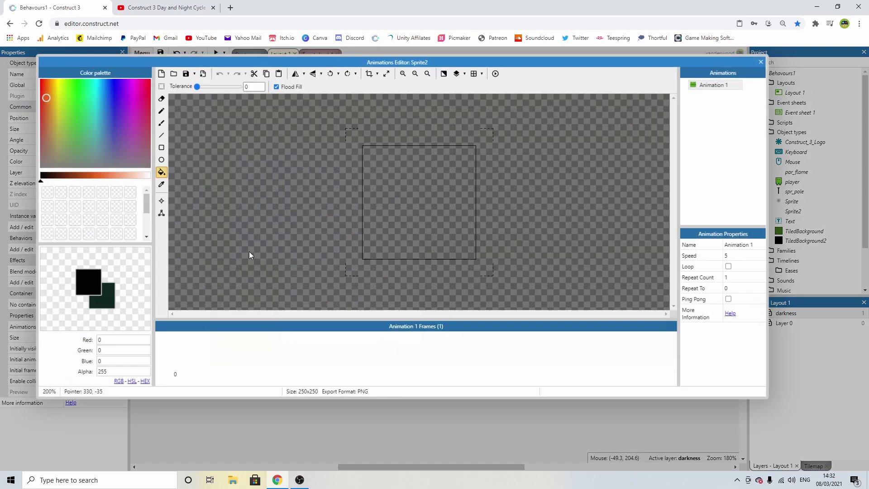
click(161, 123)
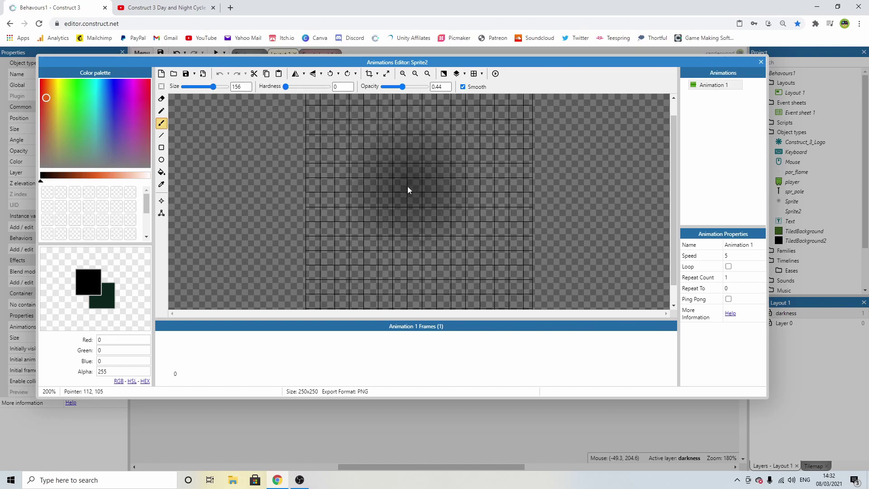
click(422, 192)
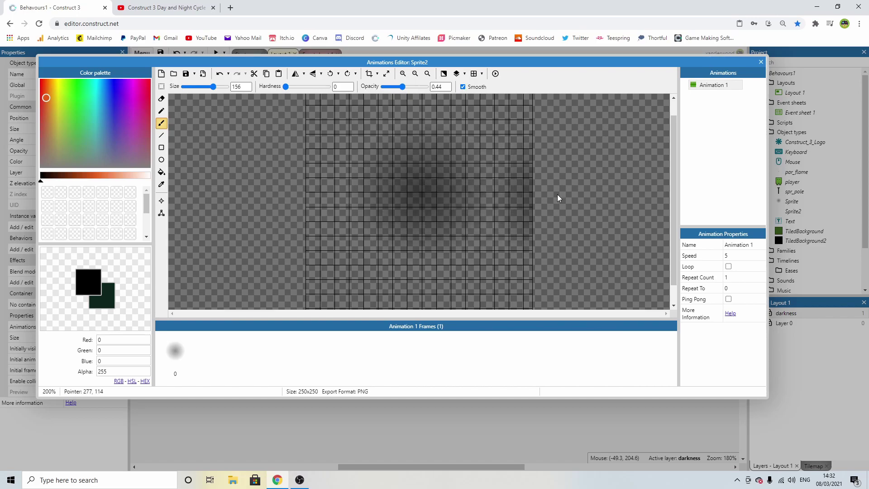
Step: Shrink the blob sprite to 112 x 112 and centre it on the player at 240, 320
click(761, 62)
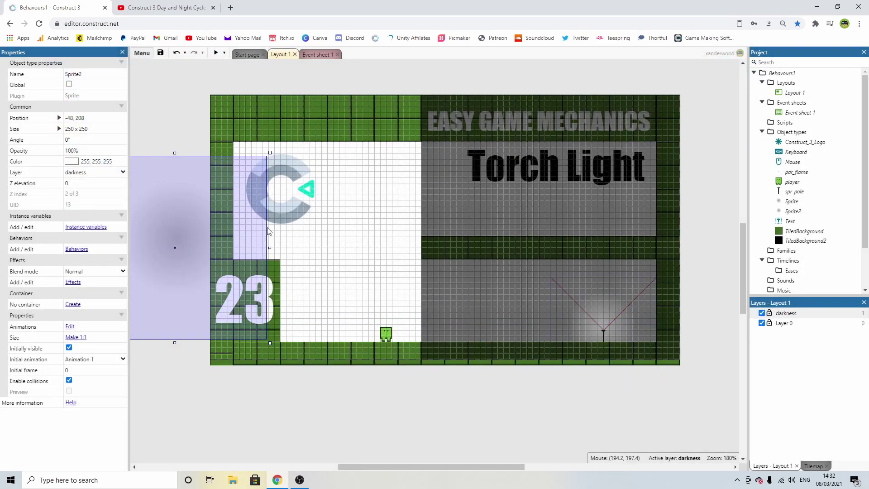
drag(281, 251, 408, 253)
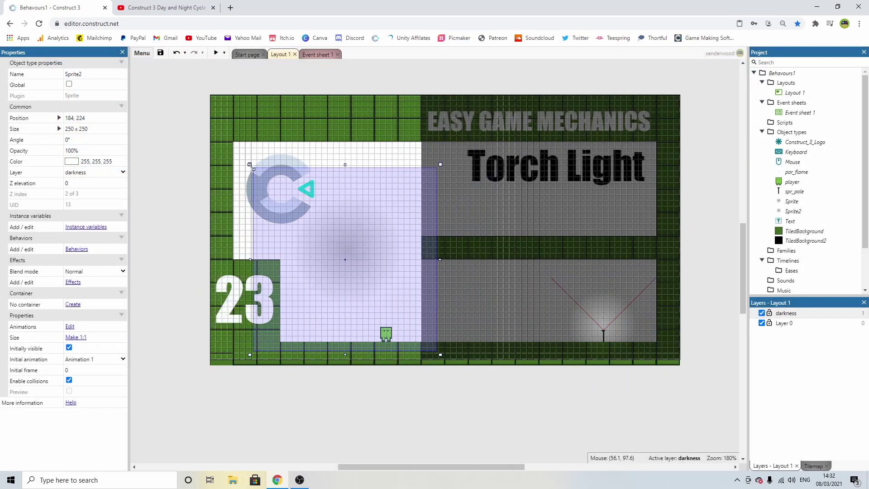
drag(248, 163, 351, 271)
drag(406, 296, 400, 312)
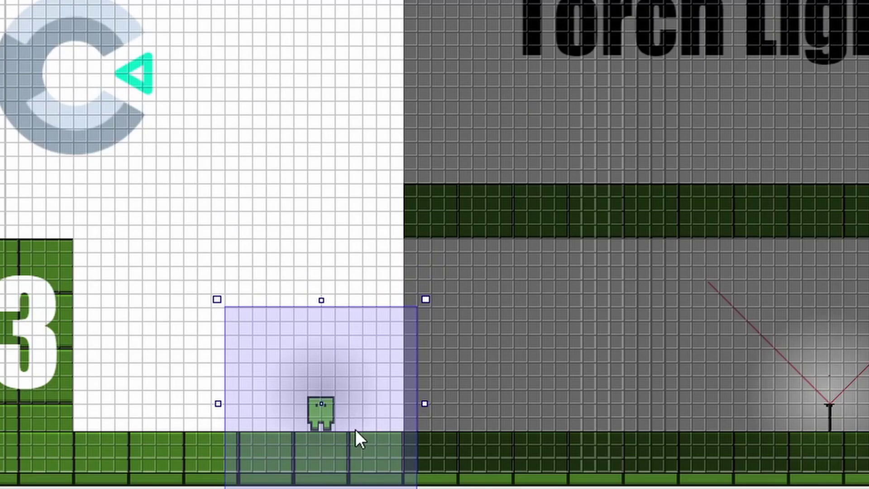
ctrl+scroll(355, 429, down, 5)
ctrl+scroll(333, 416, up, 10)
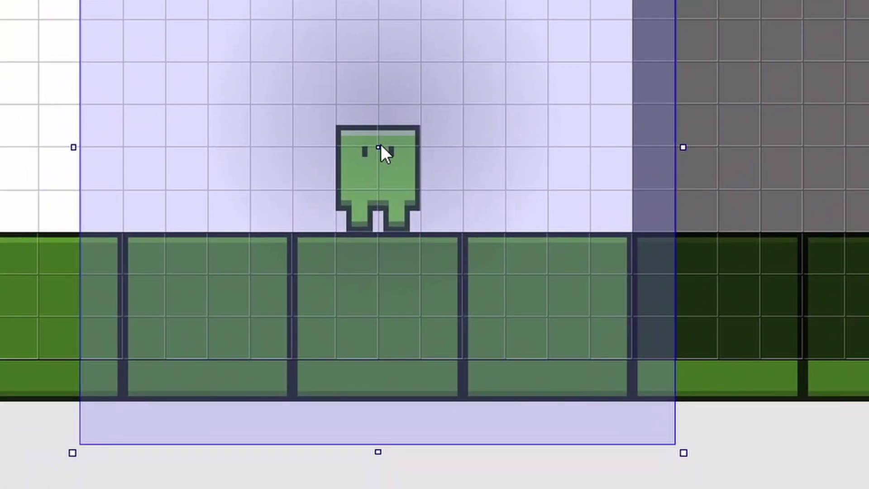
Step: Rename the sprite to spr_torch and switch to Event sheet 1
click(92, 74)
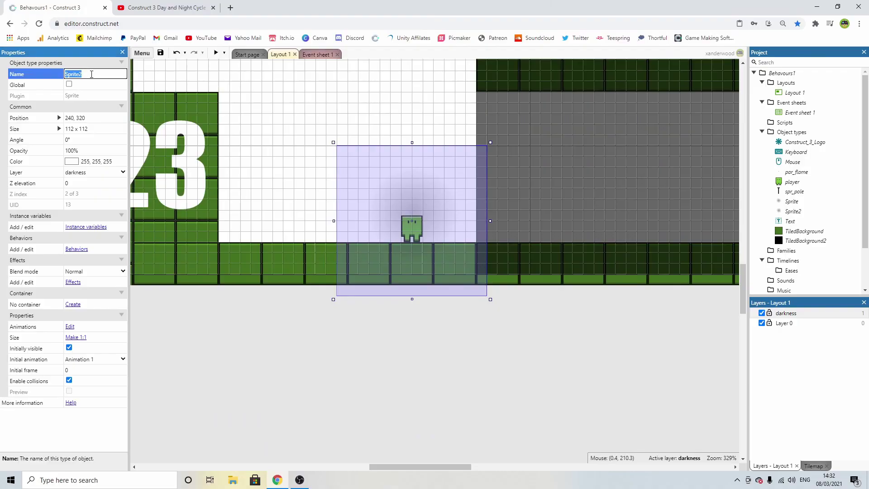
text(spr_torch)
key(Return)
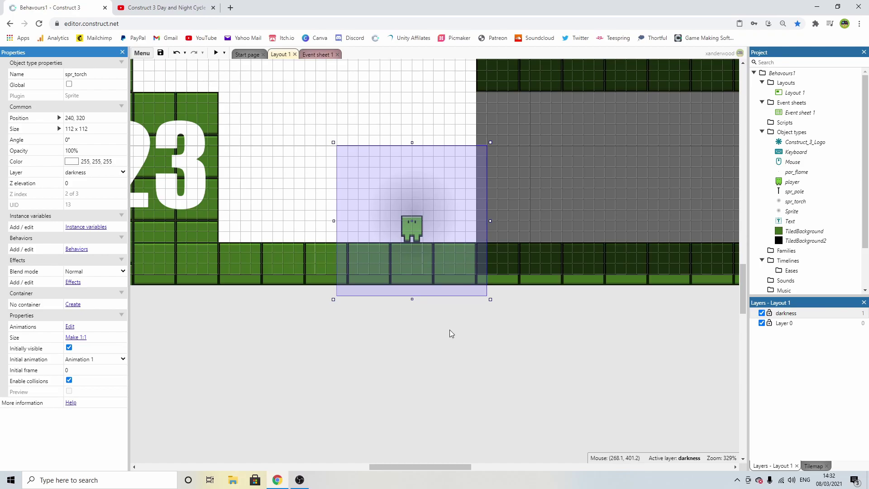
key(ctrl+Tab)
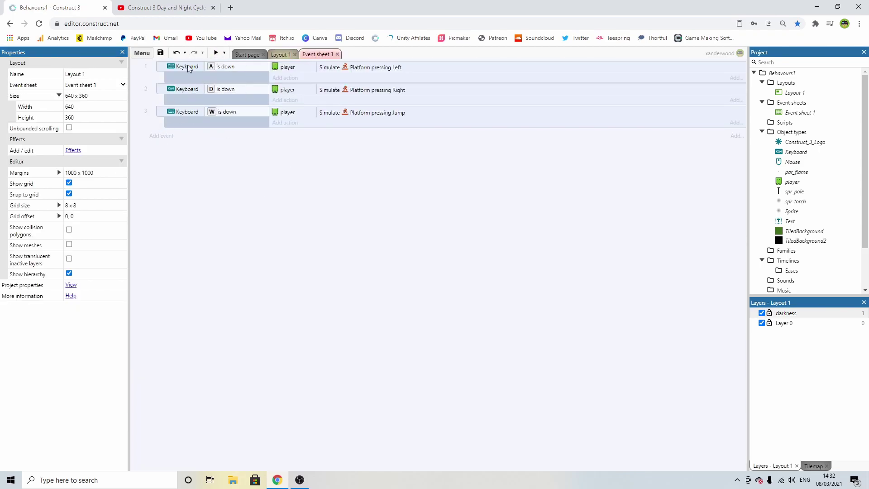
Step: Add a new event with the System 'Every tick' condition
click(160, 136)
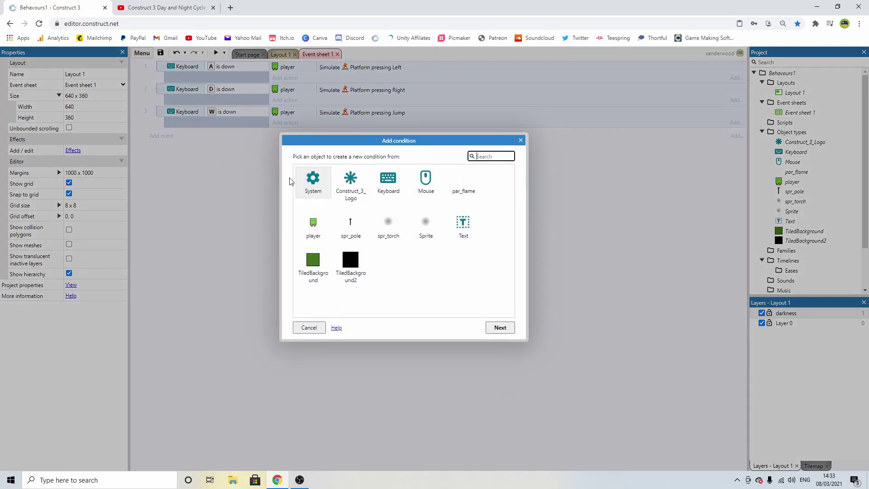
double_click(307, 183)
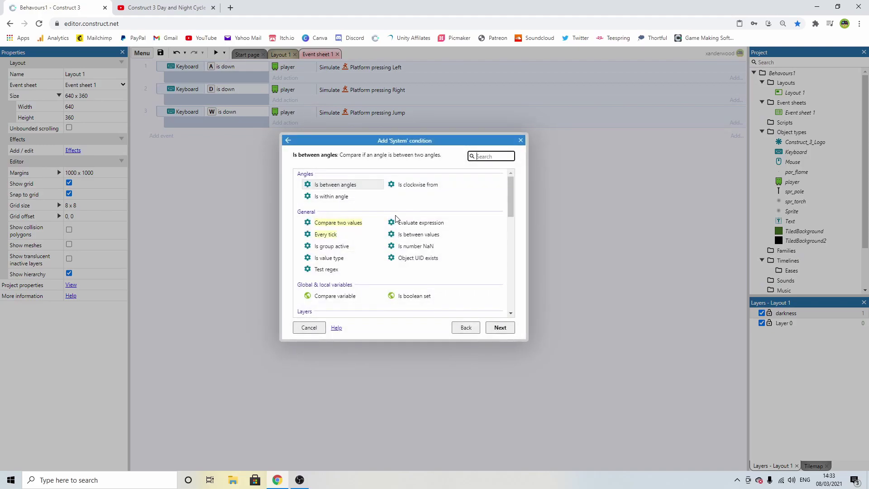
scroll(396, 219, down, 1)
double_click(336, 210)
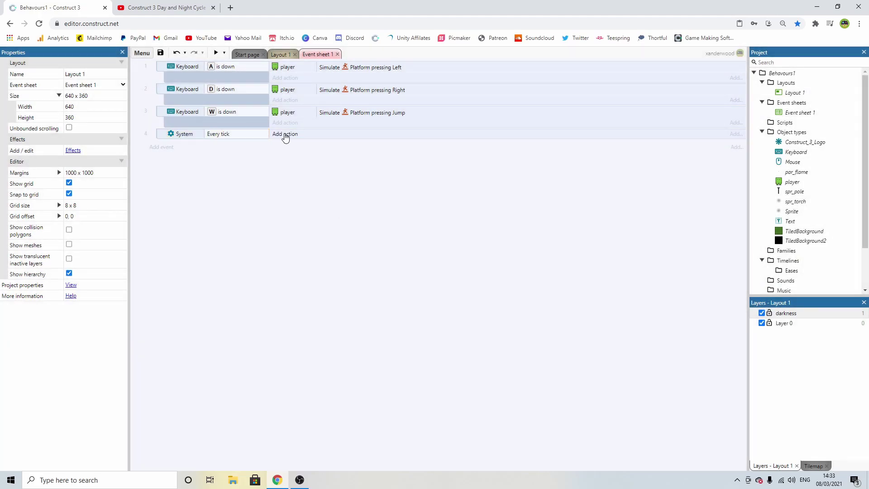
Step: Add a spr_torch Set position action with X set to player.X
click(285, 134)
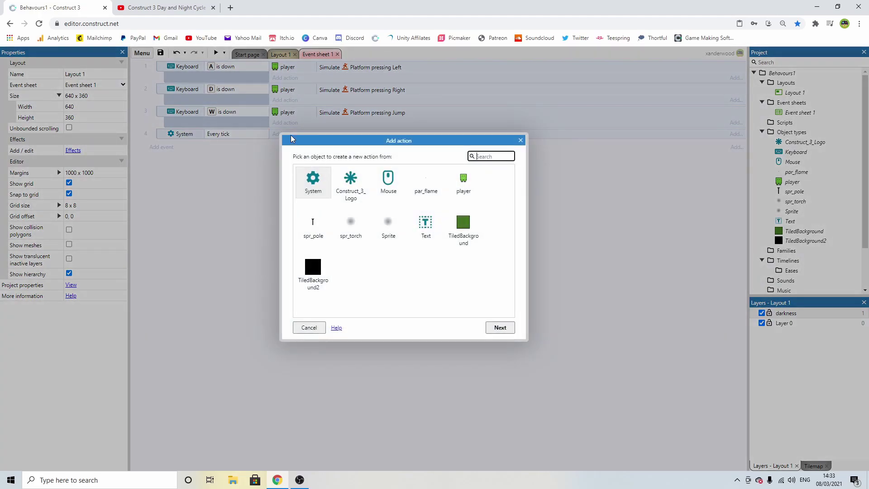
double_click(348, 224)
scroll(437, 224, down, 6)
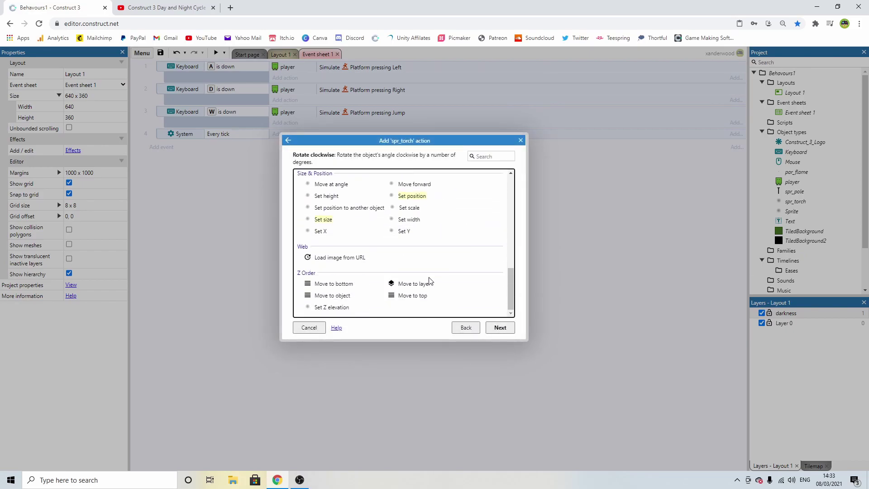
double_click(417, 195)
text(pl)
click(461, 206)
text(.s)
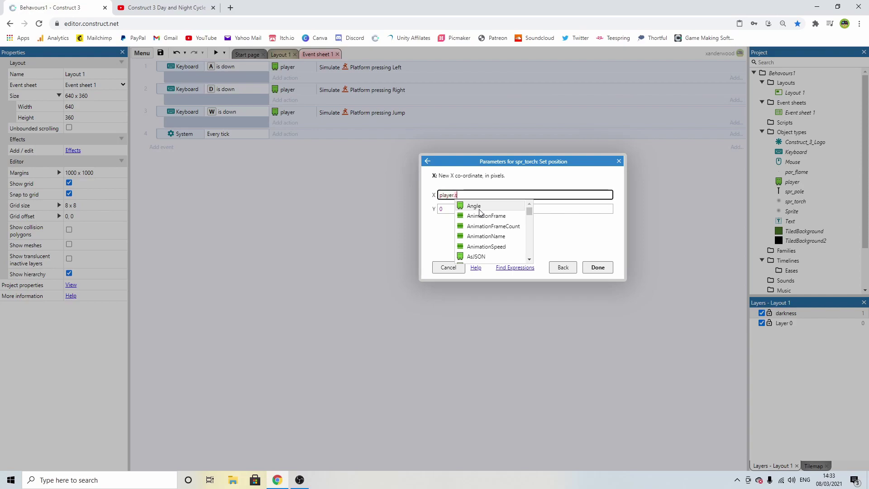
key(BackSpace)
text(X)
key(Return)
Step: Set the action's Y expression to player.Y-16 and confirm it
click(456, 209)
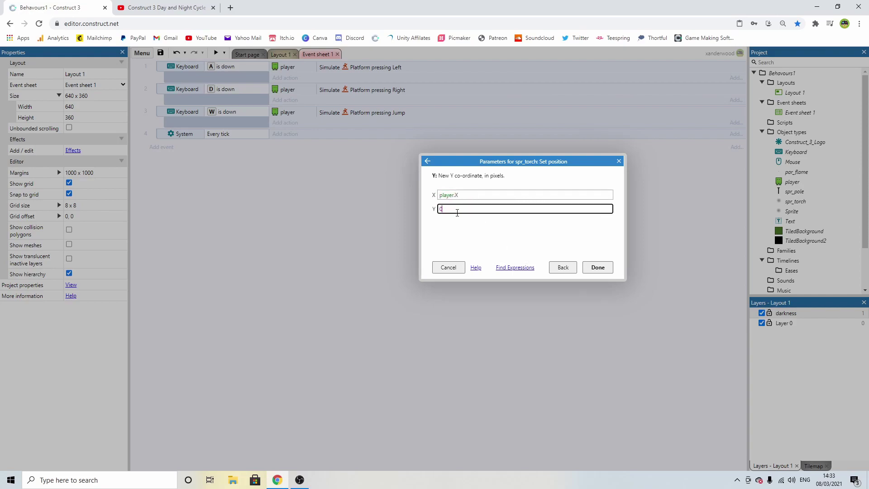
text(play)
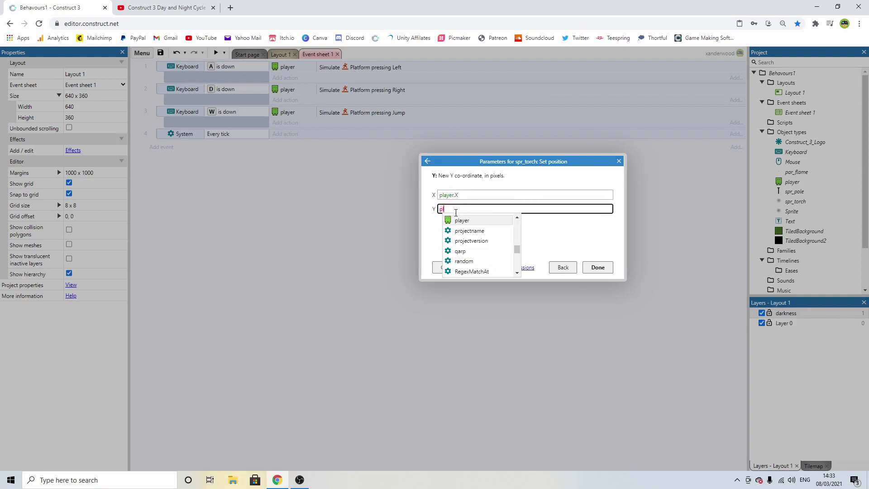
click(463, 220)
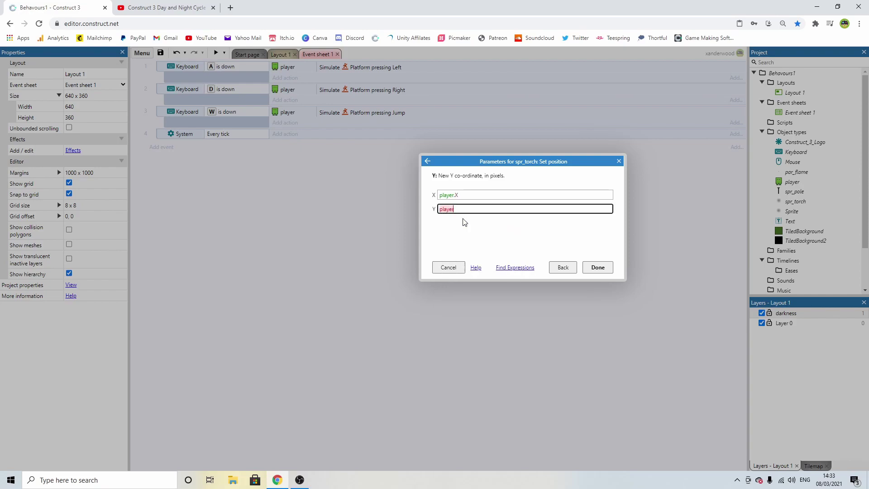
text(.y)
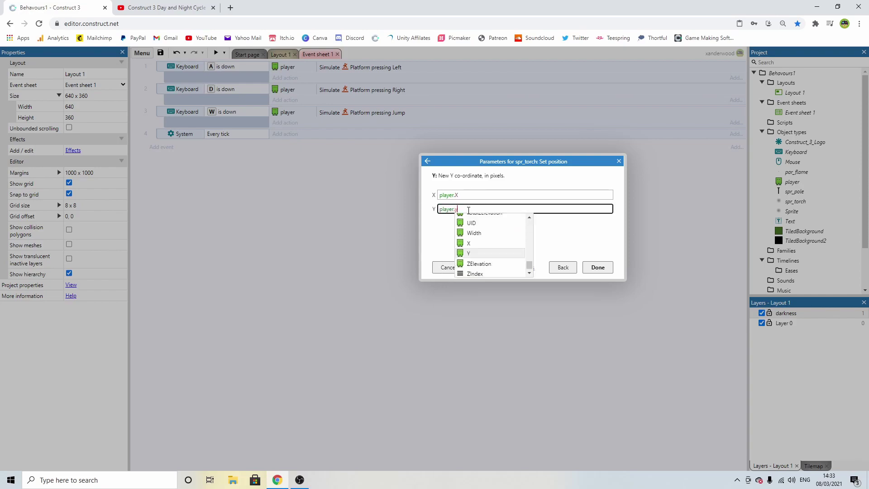
text(-16)
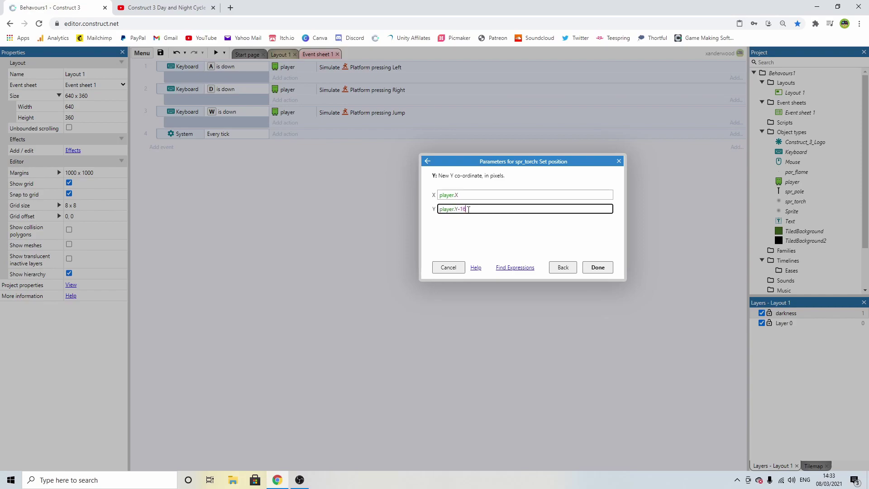
key(Return)
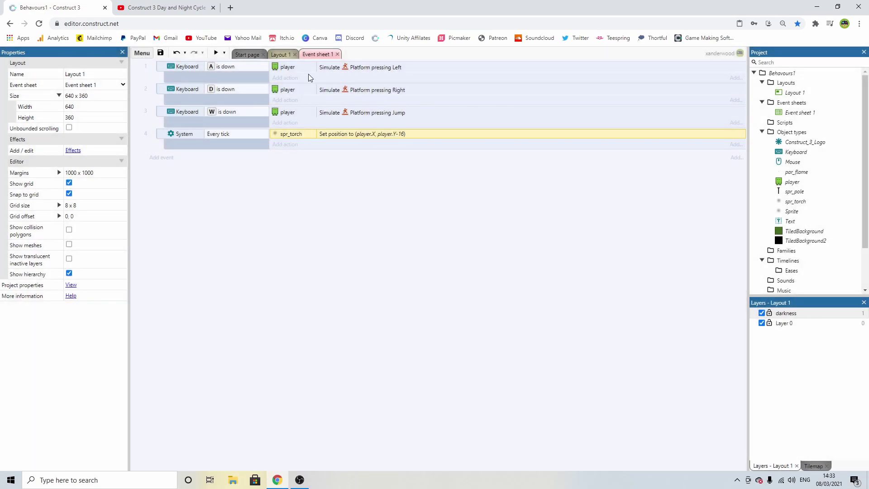
Step: On Layout 1, drag the torch glow and the daylight cutout leftward as a trial
click(280, 54)
click(428, 246)
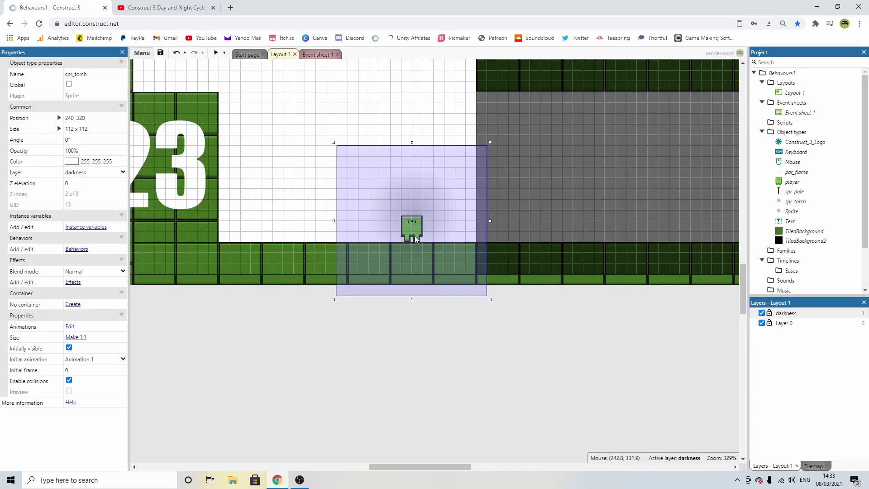
drag(415, 235, 305, 229)
click(423, 240)
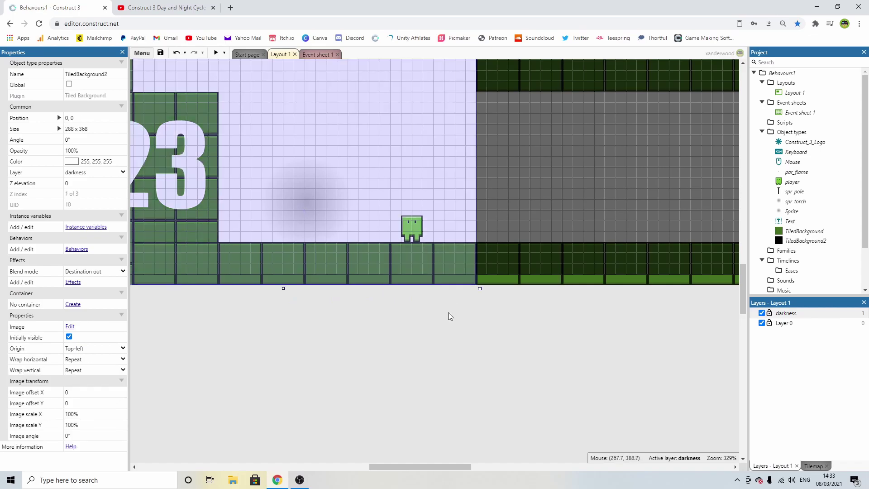
drag(445, 232, 352, 221)
Step: Undo the trial moves and bring the player and ground back into view
click(411, 224)
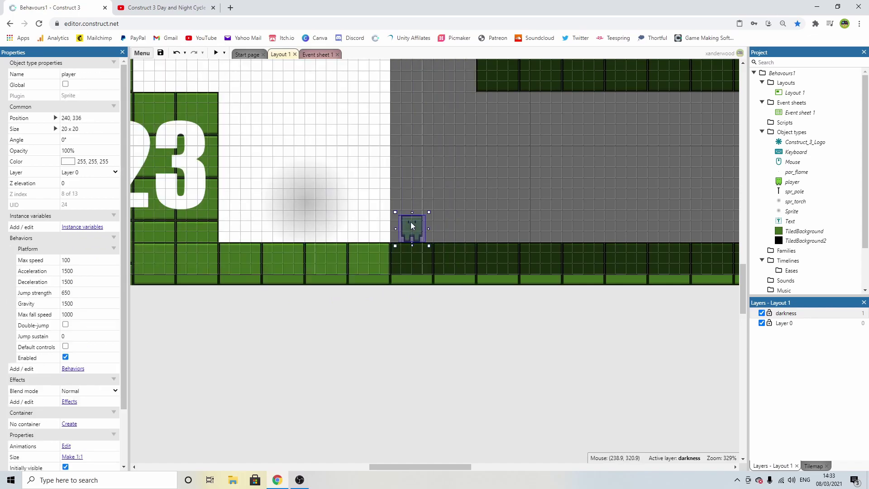
ctrl+scroll(412, 246, up, 10)
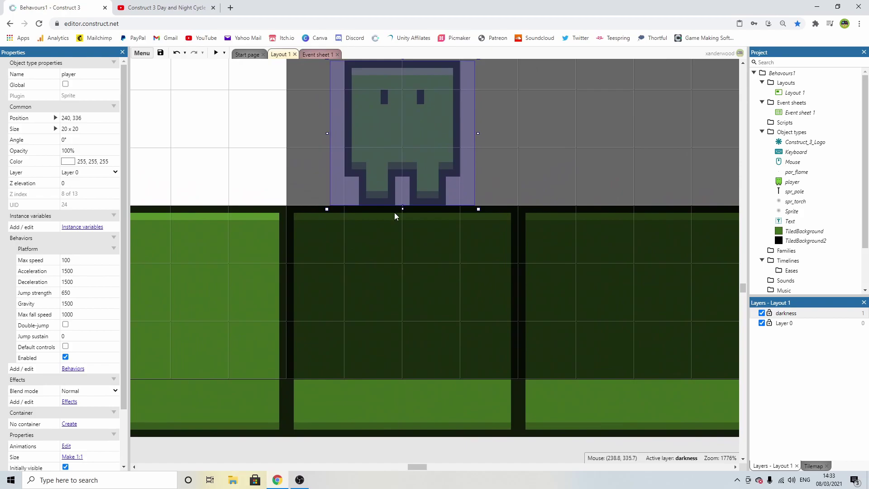
scroll(413, 220, up, 2)
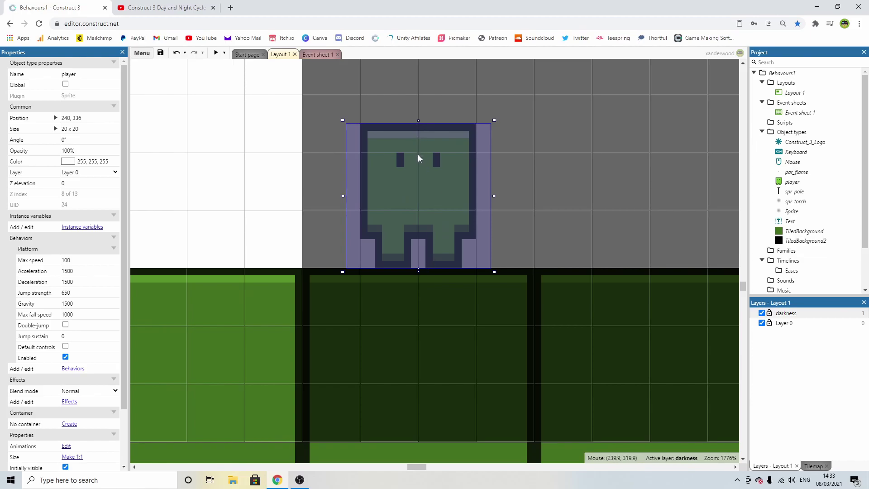
ctrl+scroll(417, 158, down, 6)
key(ctrl+z)
key(ctrl+z)
click(457, 299)
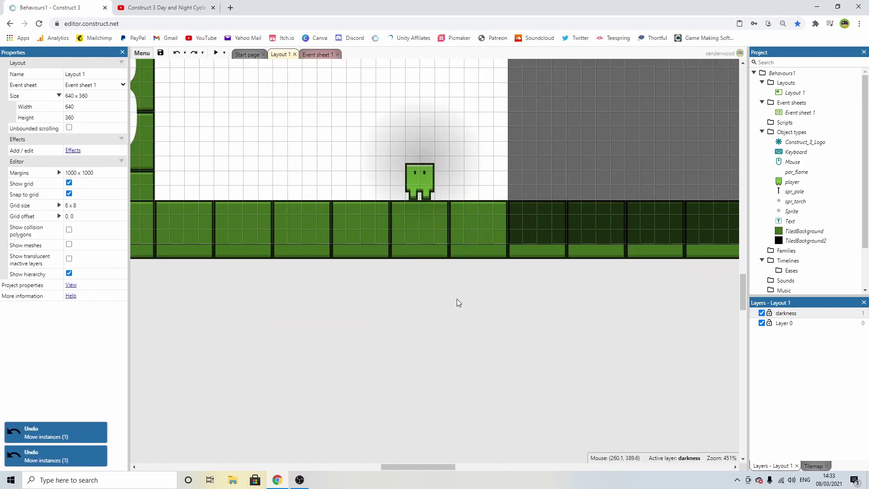
middle_drag(457, 299, 444, 357)
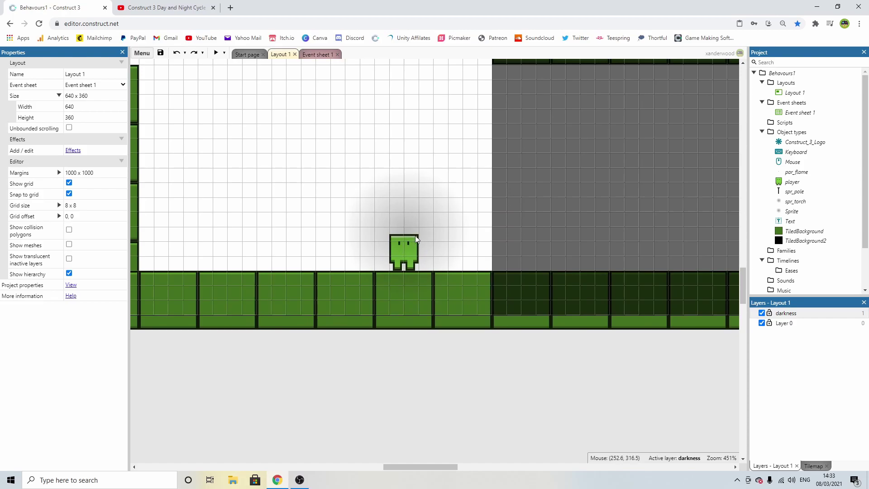
Step: Set spr_torch's Blend mode to Destination out so its glow cuts the darkness
click(403, 204)
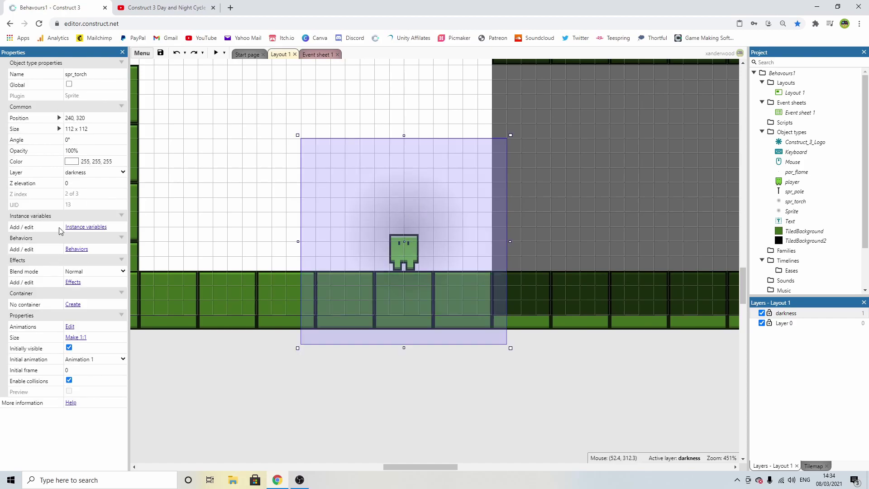
click(95, 272)
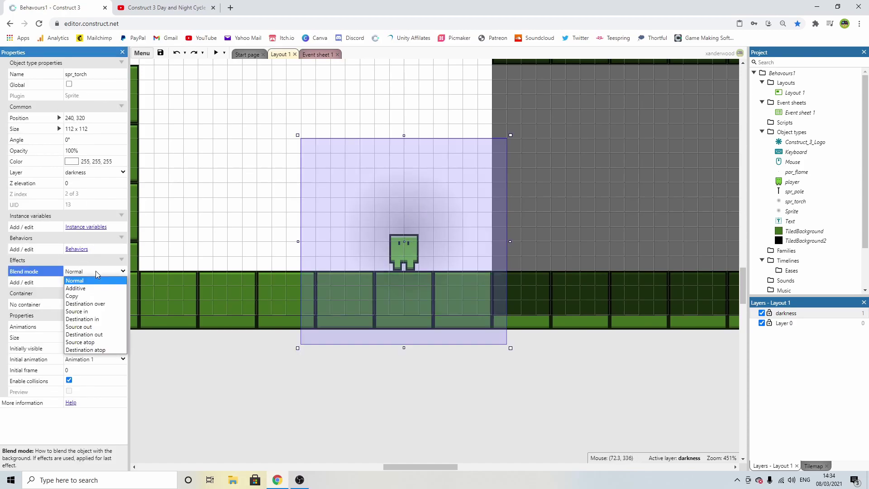
click(100, 335)
click(239, 383)
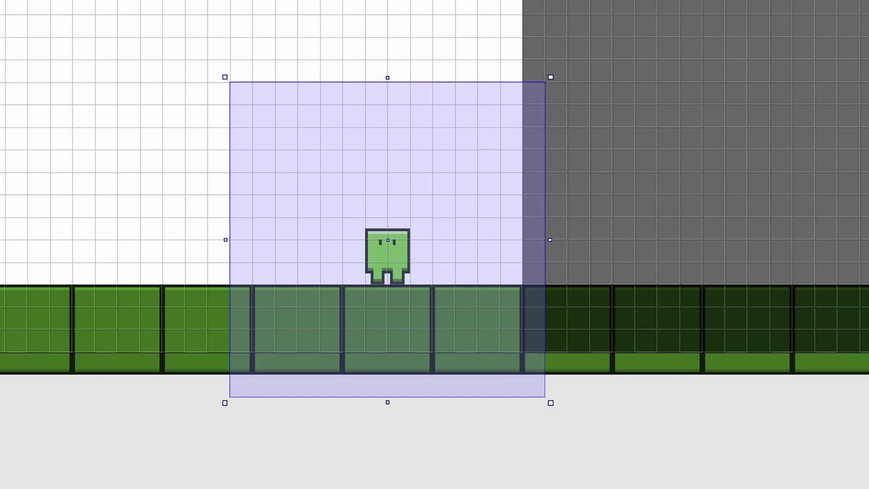
Step: Add the Sine behavior to spr_torch
click(444, 222)
scroll(343, 294, down, 3)
scroll(346, 329, down, 5)
double_click(306, 309)
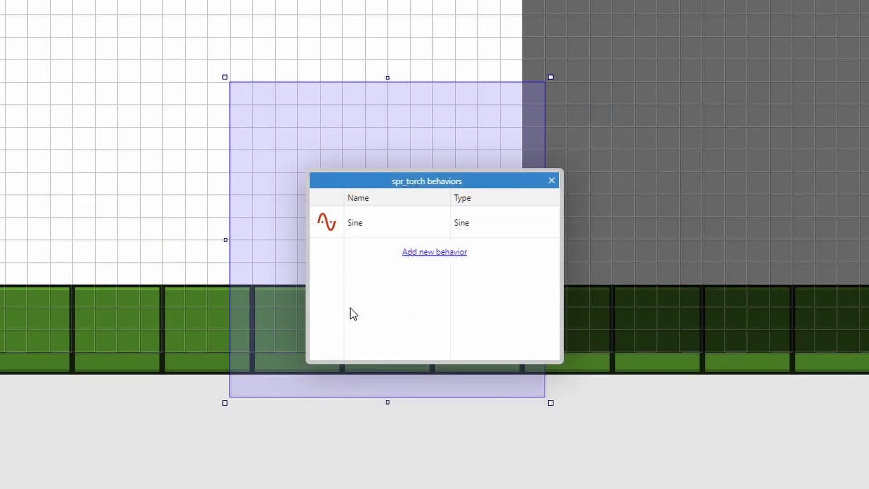
click(551, 181)
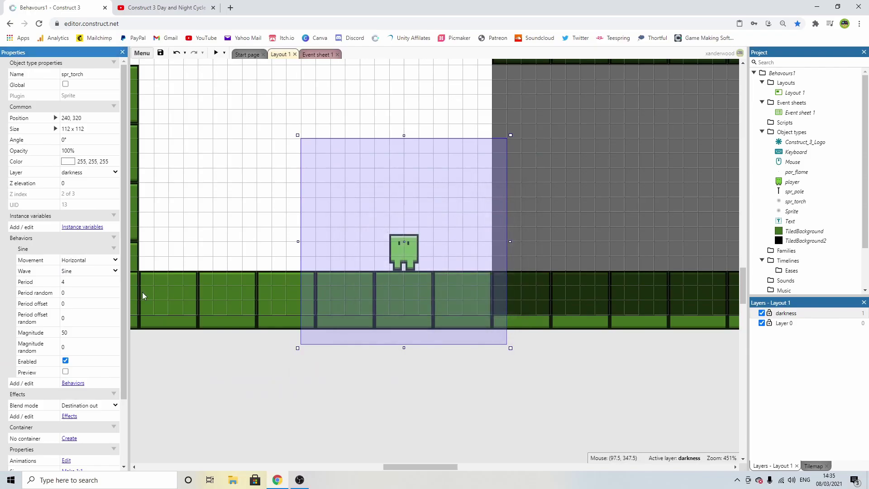
Step: Set the Sine Movement to Size, Period 2 and Magnitude 10
click(96, 261)
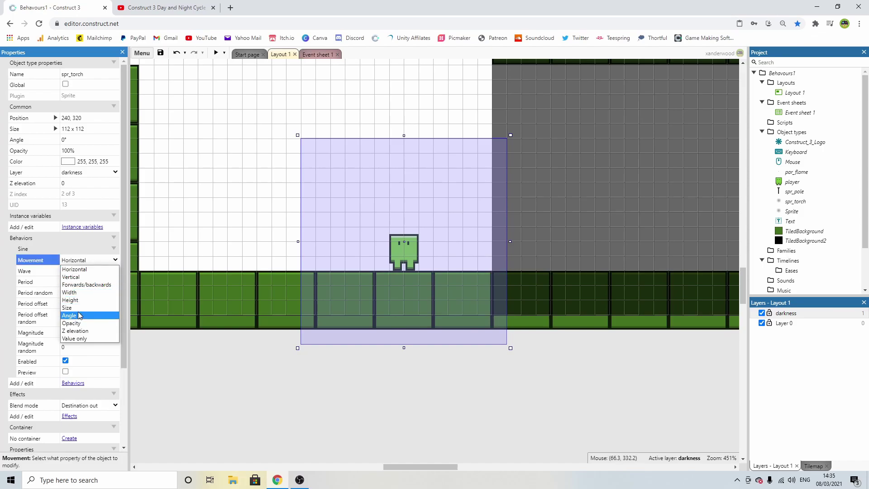
click(78, 308)
click(76, 280)
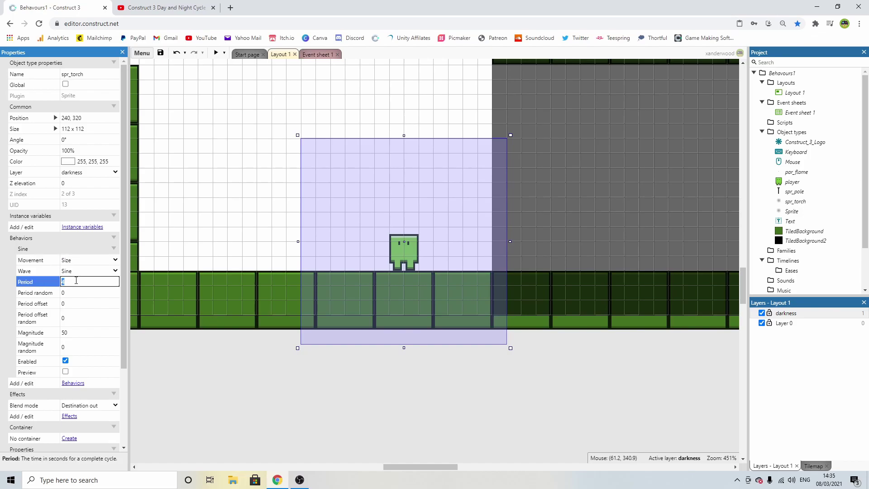
click(78, 332)
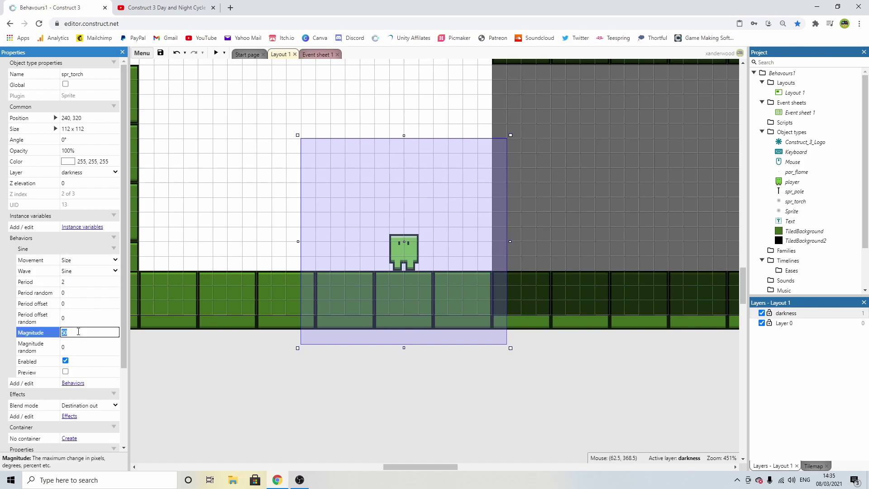
key(Tab)
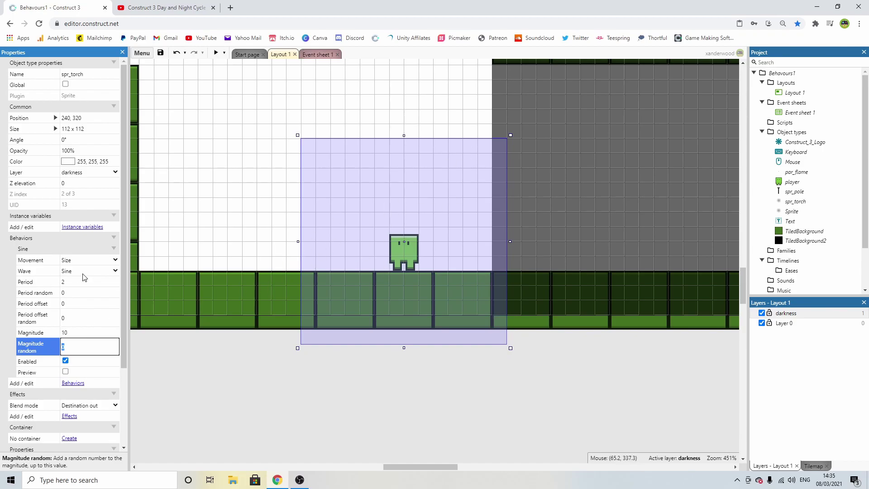
Step: Deselect the torch sprite by clicking empty canvas
click(329, 382)
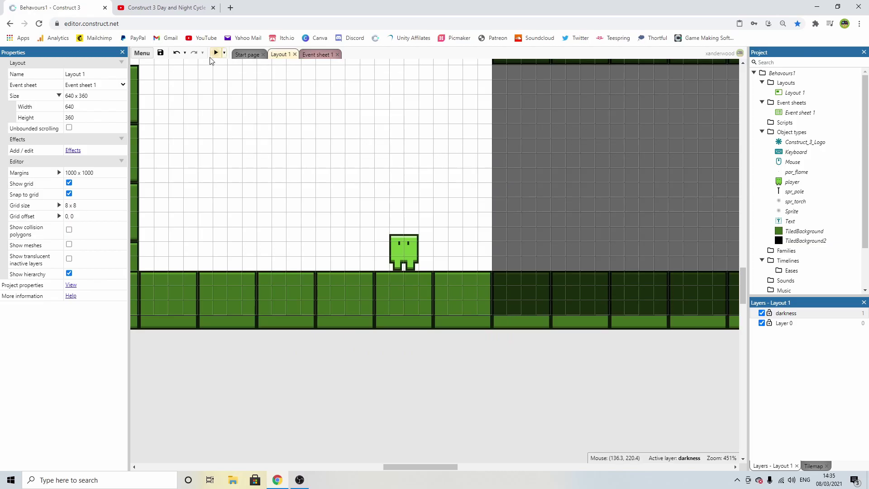